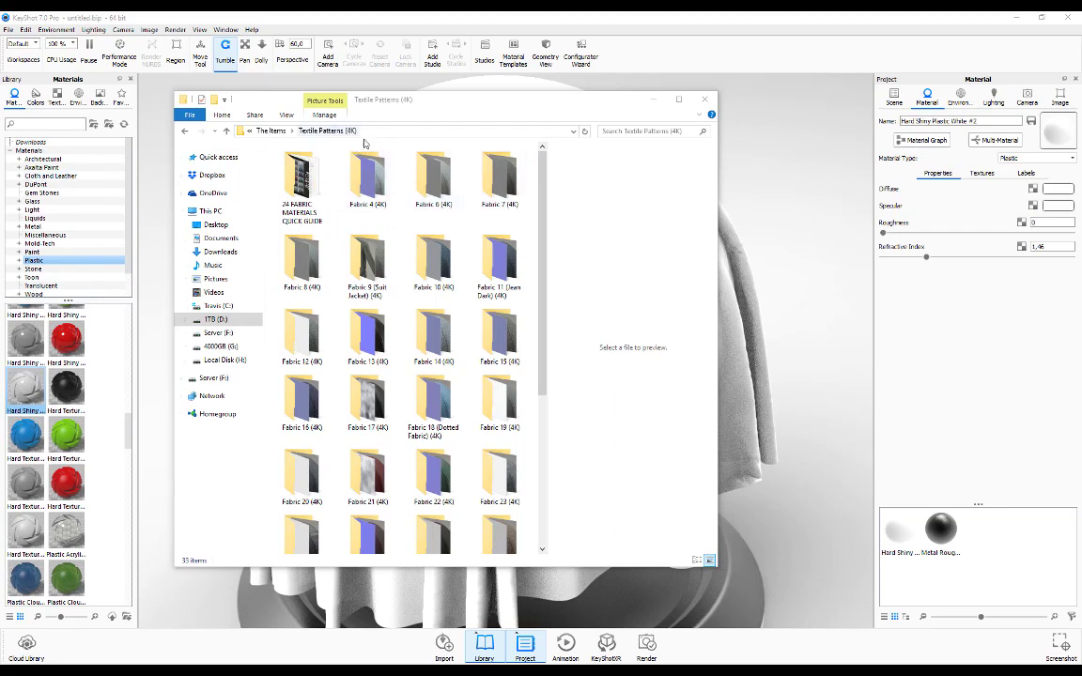
- Preview fabric10.jpg from the Fabric 10 (4K) folder in Photos, then return to KeyShot
scroll(541, 223, down, 2)
scroll(542, 223, up, 2)
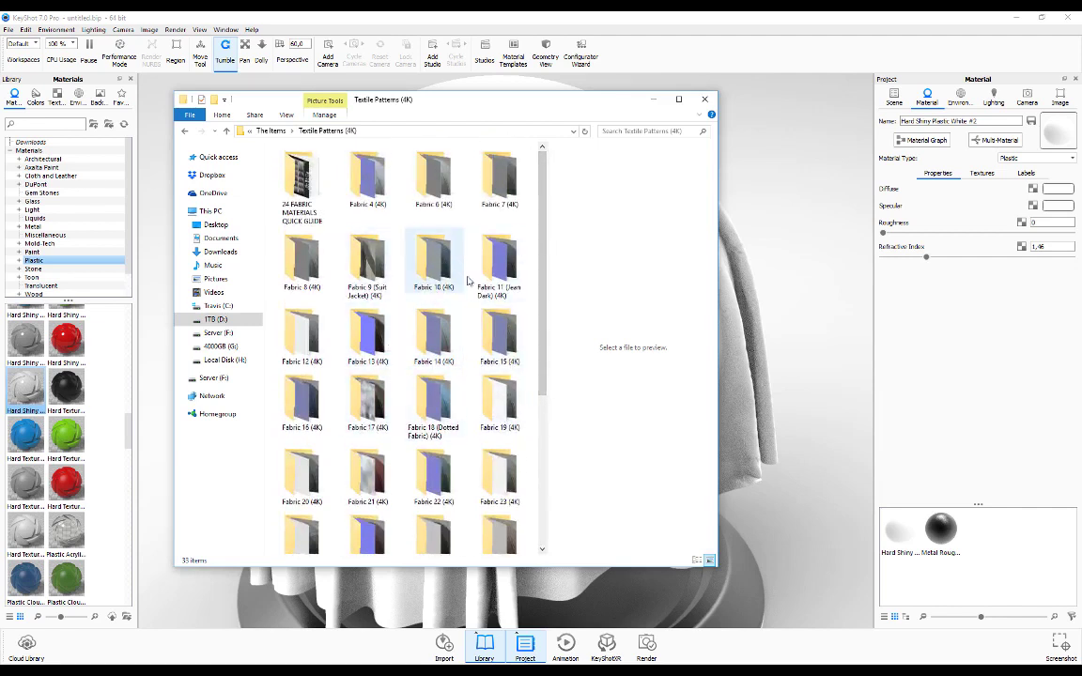
double_click(440, 266)
click(329, 198)
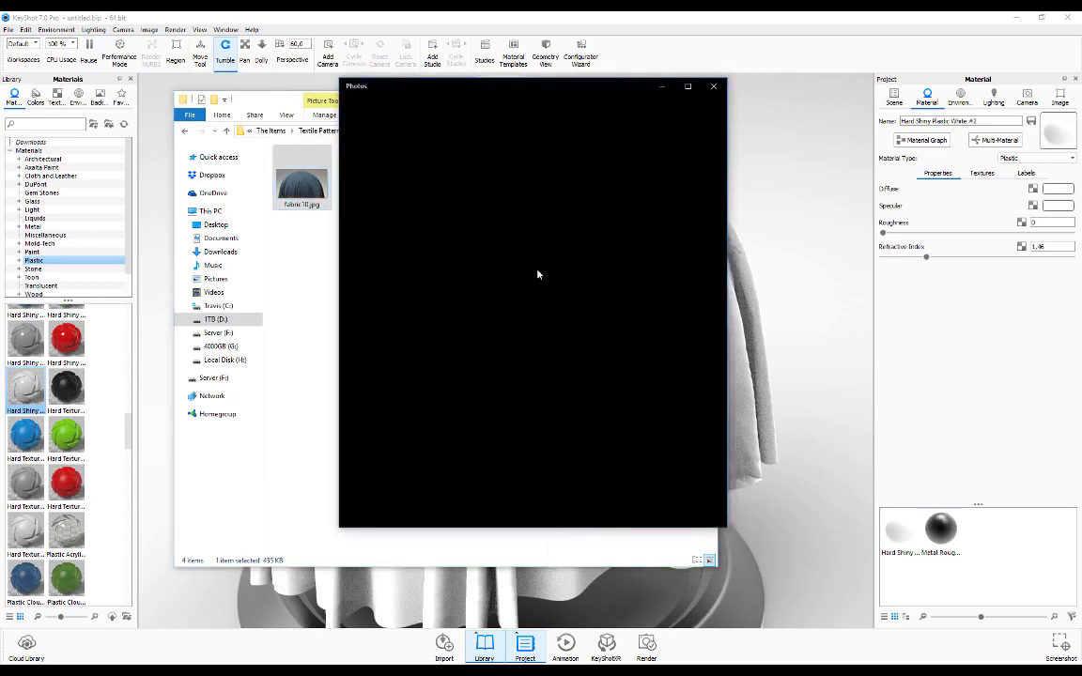
click(686, 86)
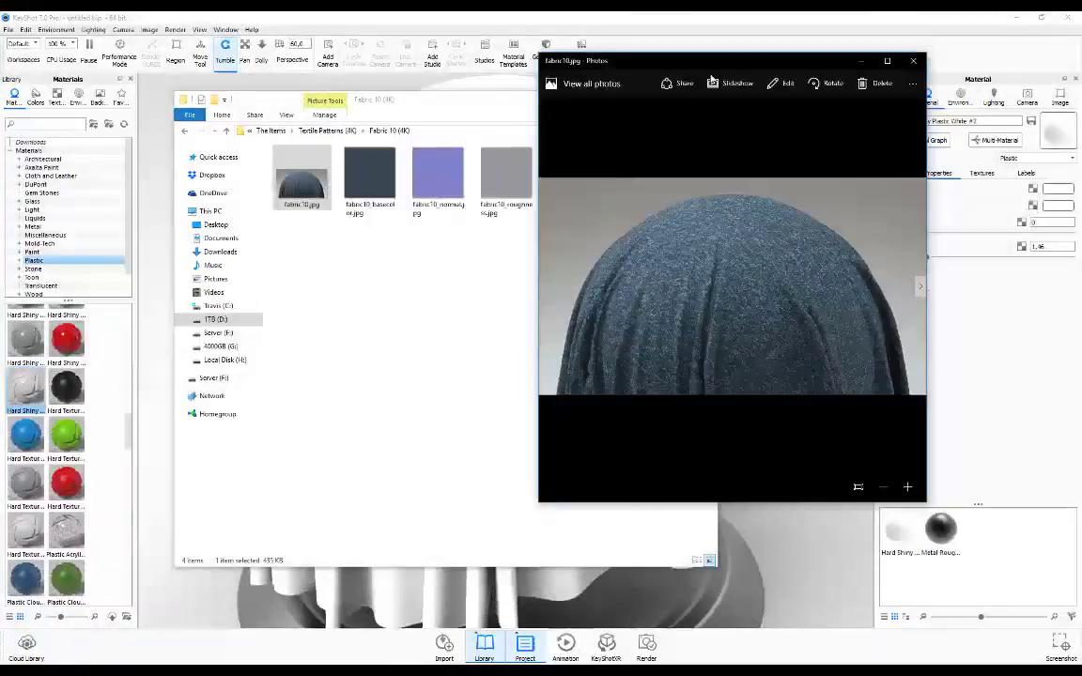
drag(942, 33, 647, 94)
click(699, 94)
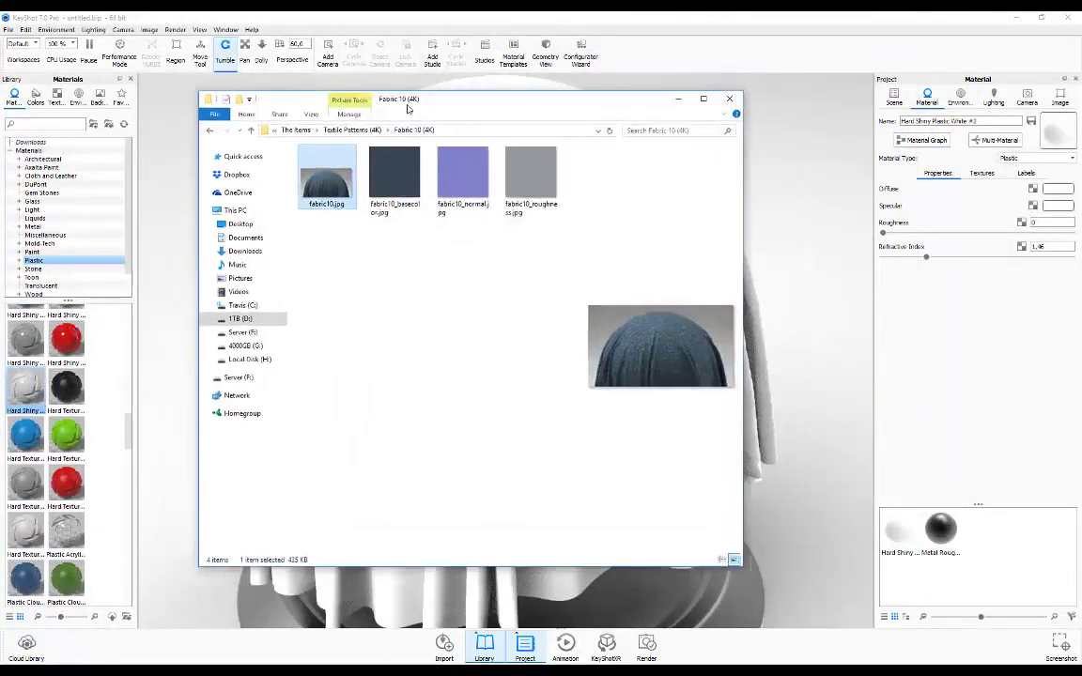
click(125, 18)
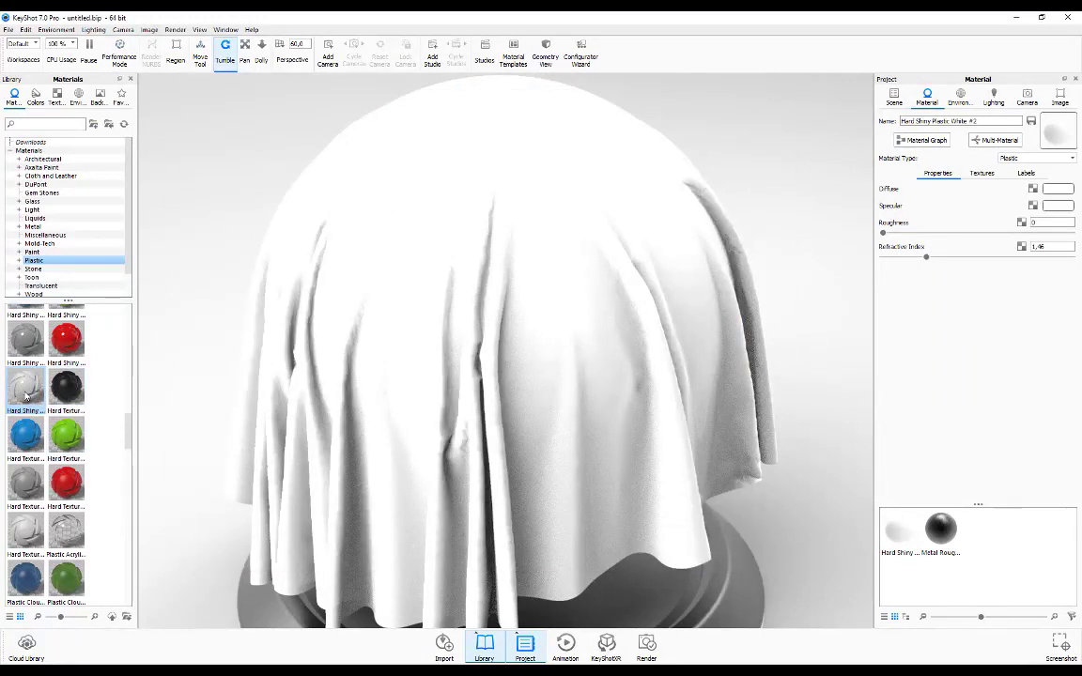
- Apply Hard Shiny Plastic White to the cloth and open its Material Graph
drag(25, 397, 398, 291)
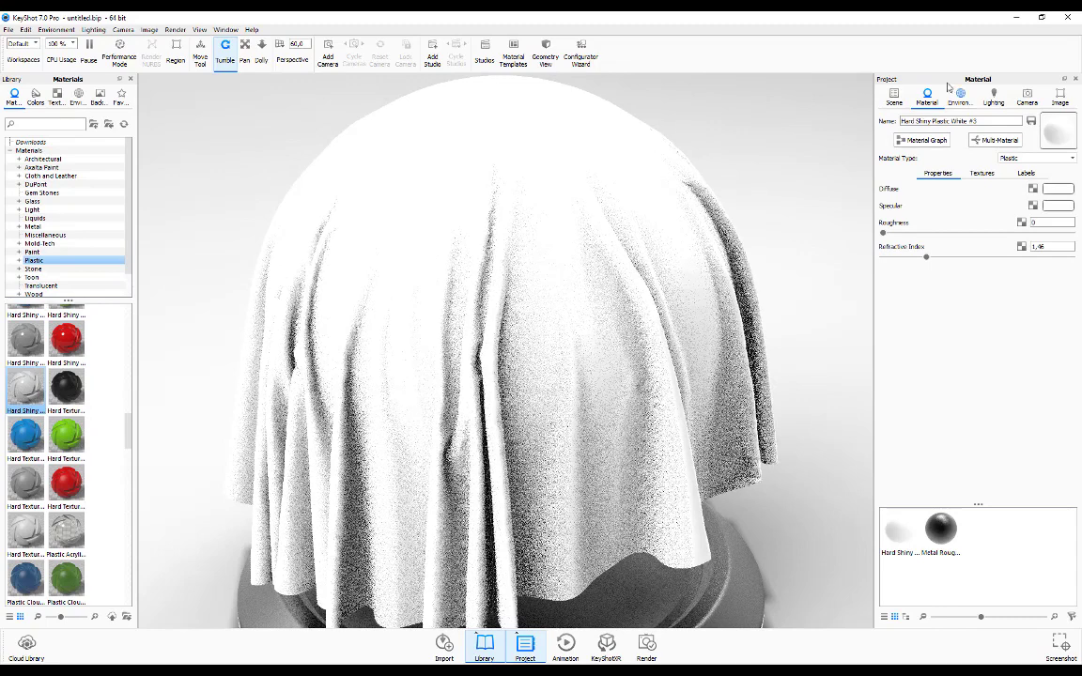
click(923, 141)
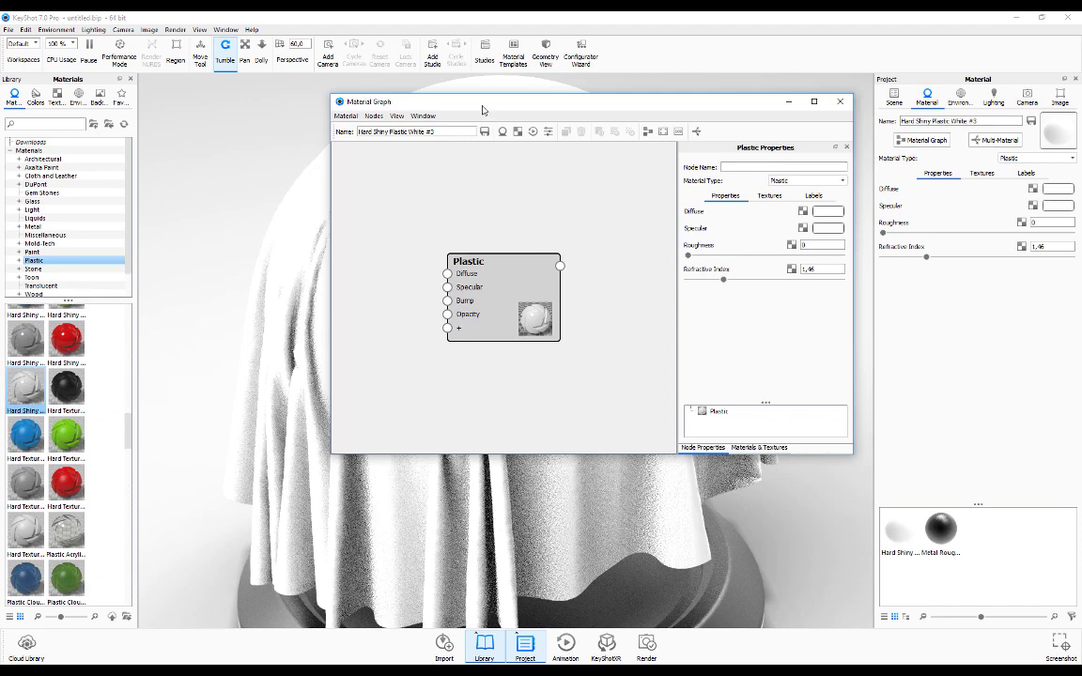
drag(482, 110, 459, 116)
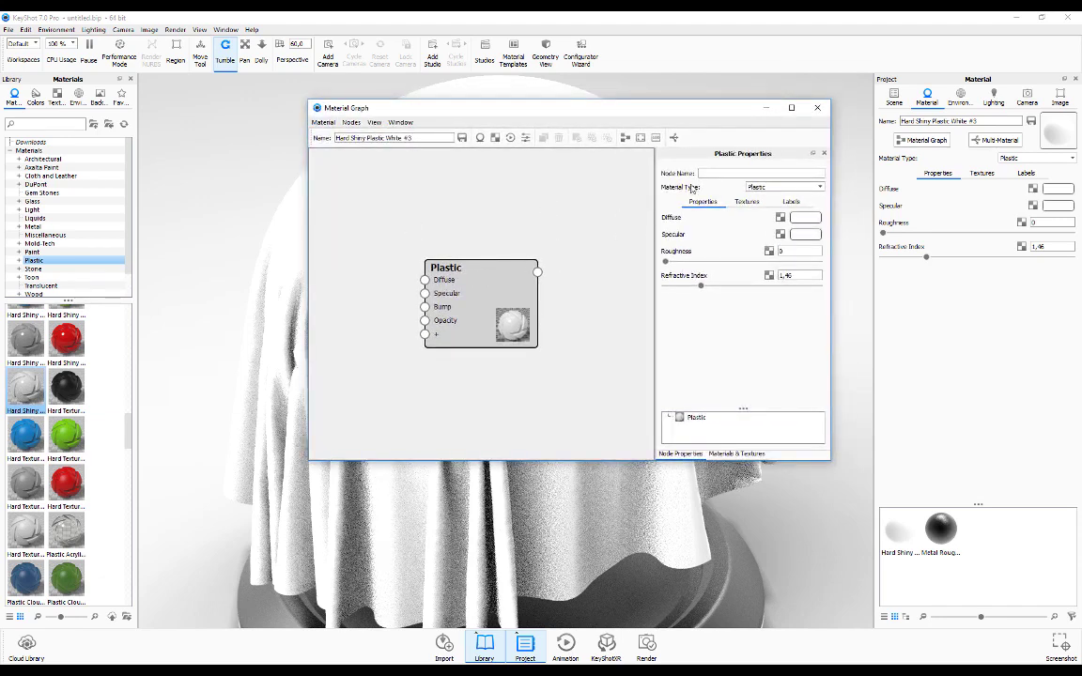
- Load fabric10_basecolor.jpg as the Plastic node's Diffuse texture
click(780, 221)
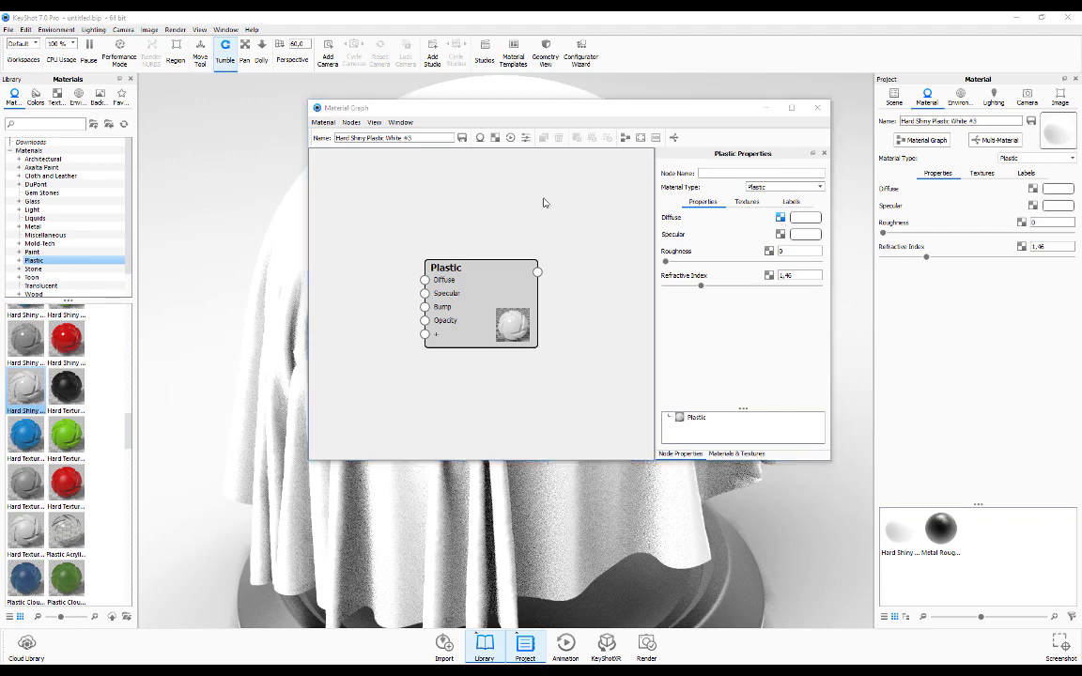
click(510, 205)
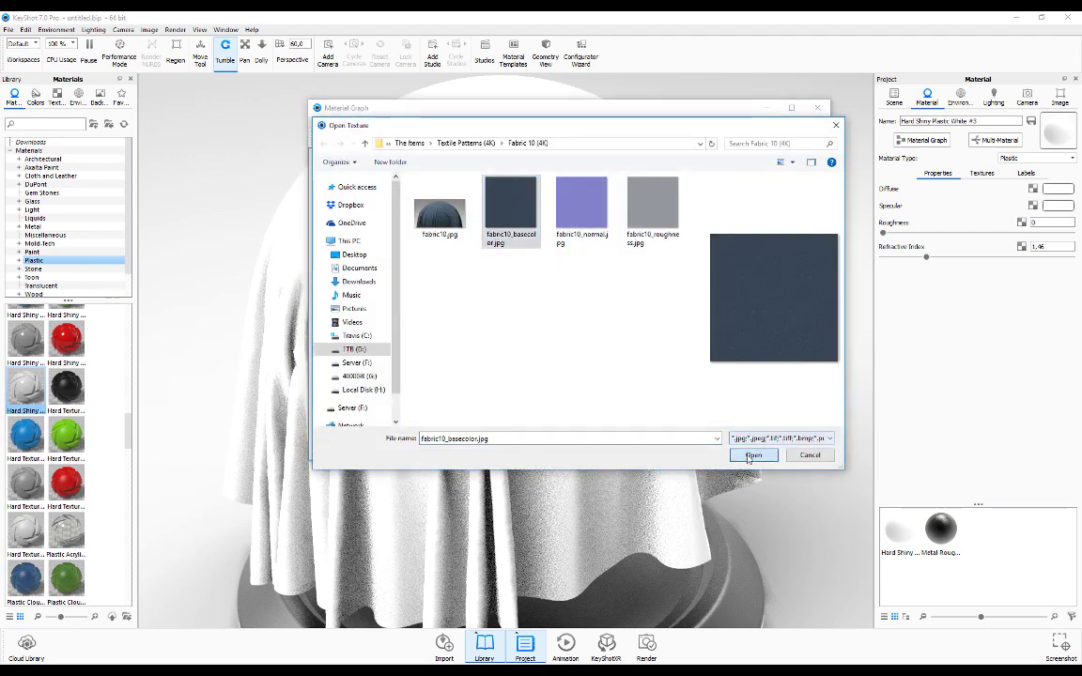
click(751, 455)
drag(480, 123, 753, 164)
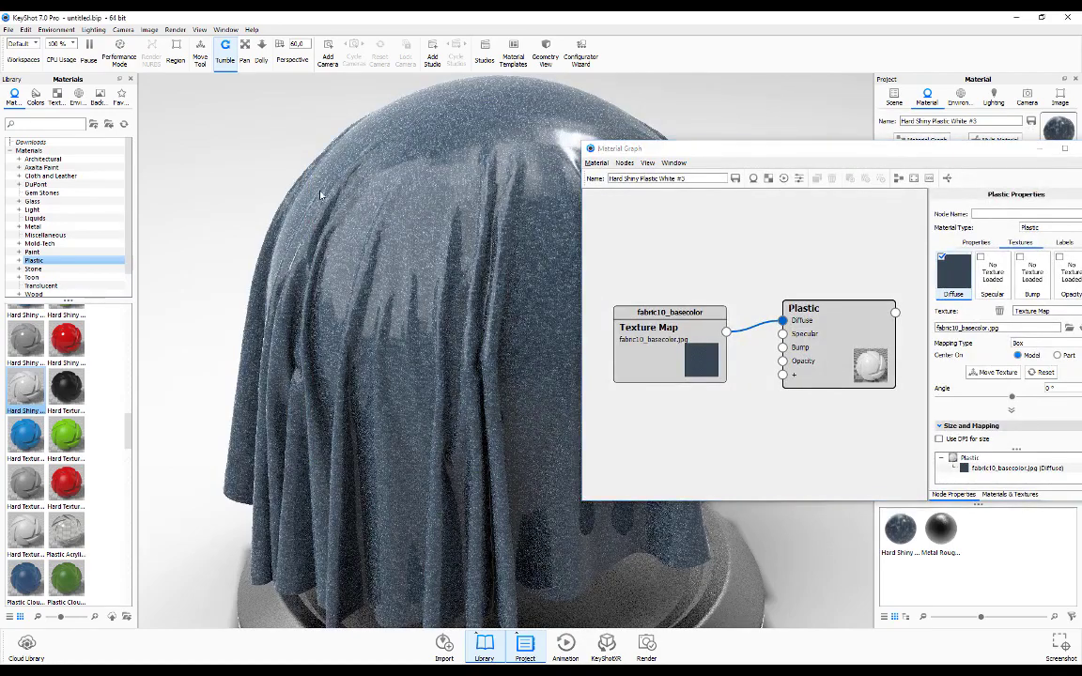
- Orbit to inspect the blue cloth folds and show the Plastic node's properties
scroll(263, 198, up, 2)
scroll(269, 211, up, 2)
scroll(276, 227, up, 2)
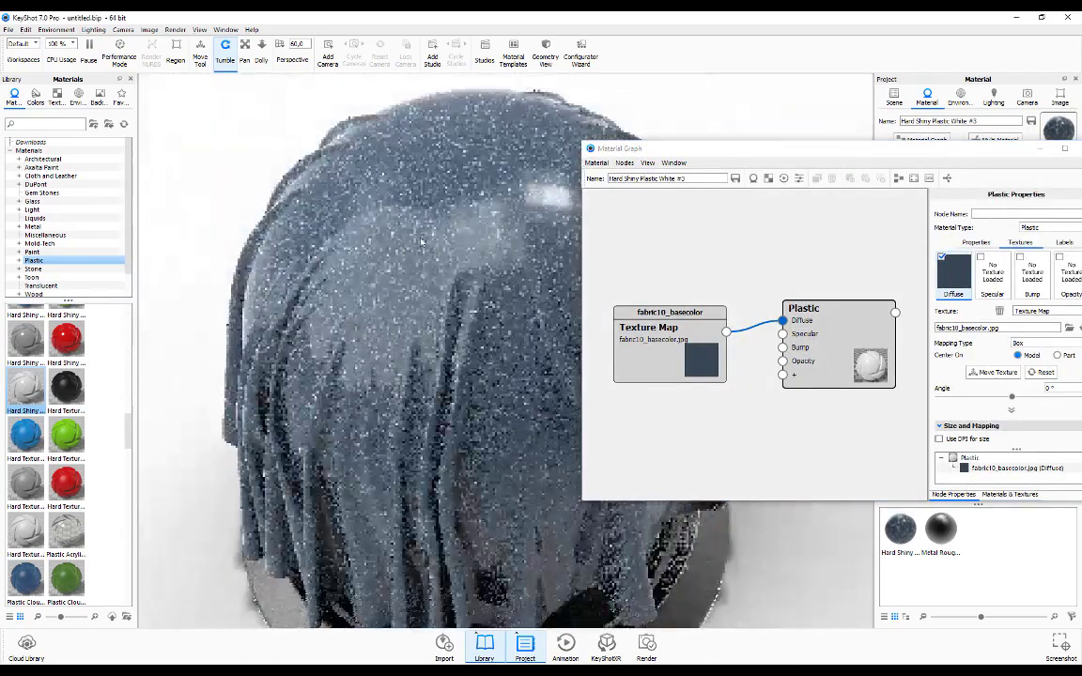
mouse_move(275, 228)
mouse_down()
mouse_move(282, 164)
mouse_move(460, 227)
mouse_up()
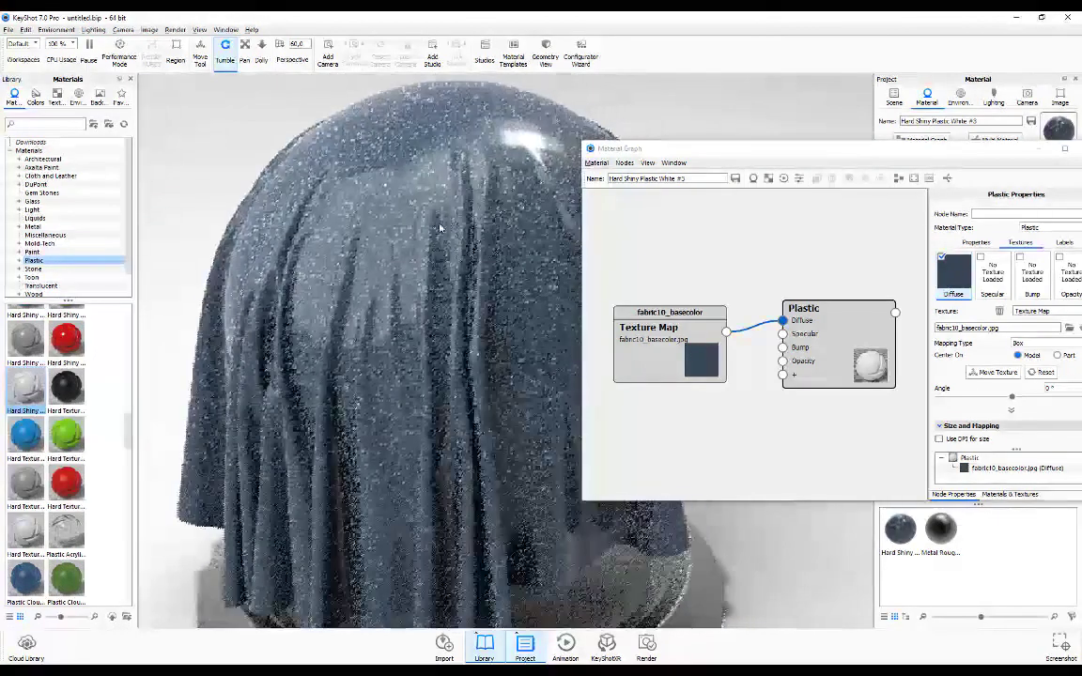
drag(782, 151, 637, 136)
click(833, 228)
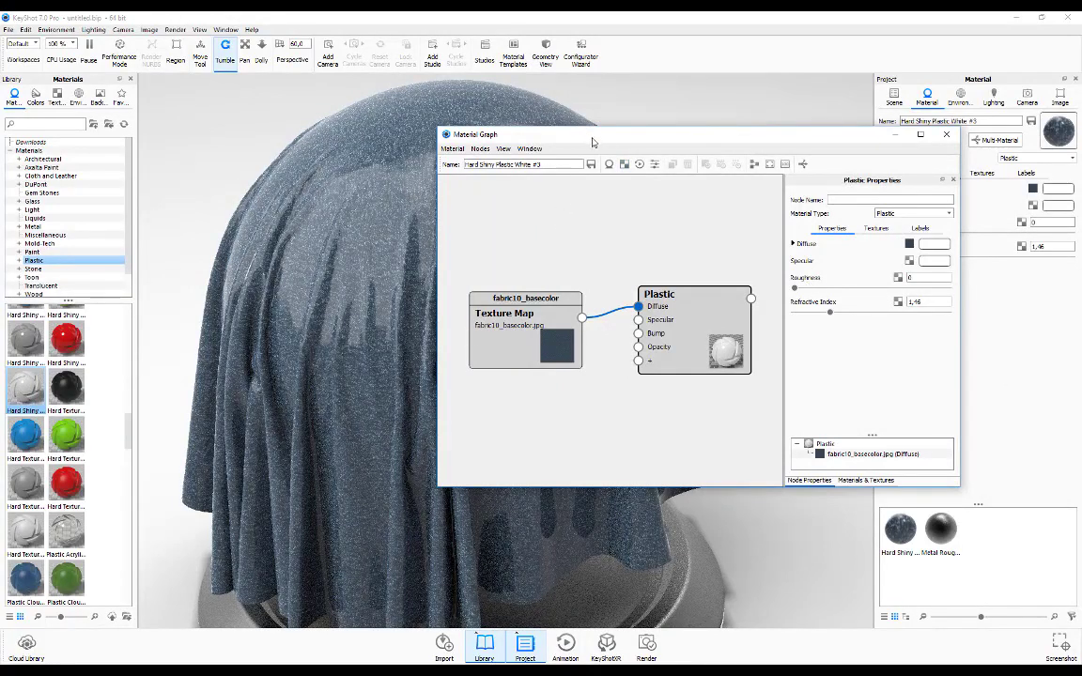
- Raise the Plastic material's Roughness from 0 to 0.118 and inspect the softened fabric
mouse_move(593, 142)
mouse_down()
mouse_move(739, 189)
mouse_move(704, 170)
mouse_up()
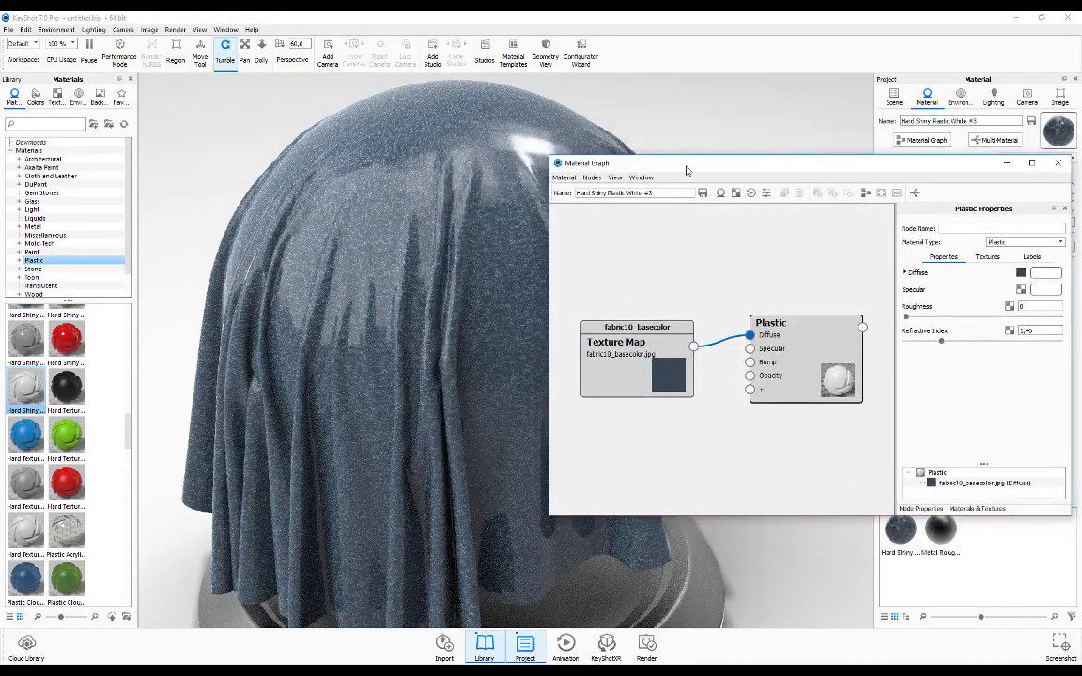
drag(588, 162, 509, 152)
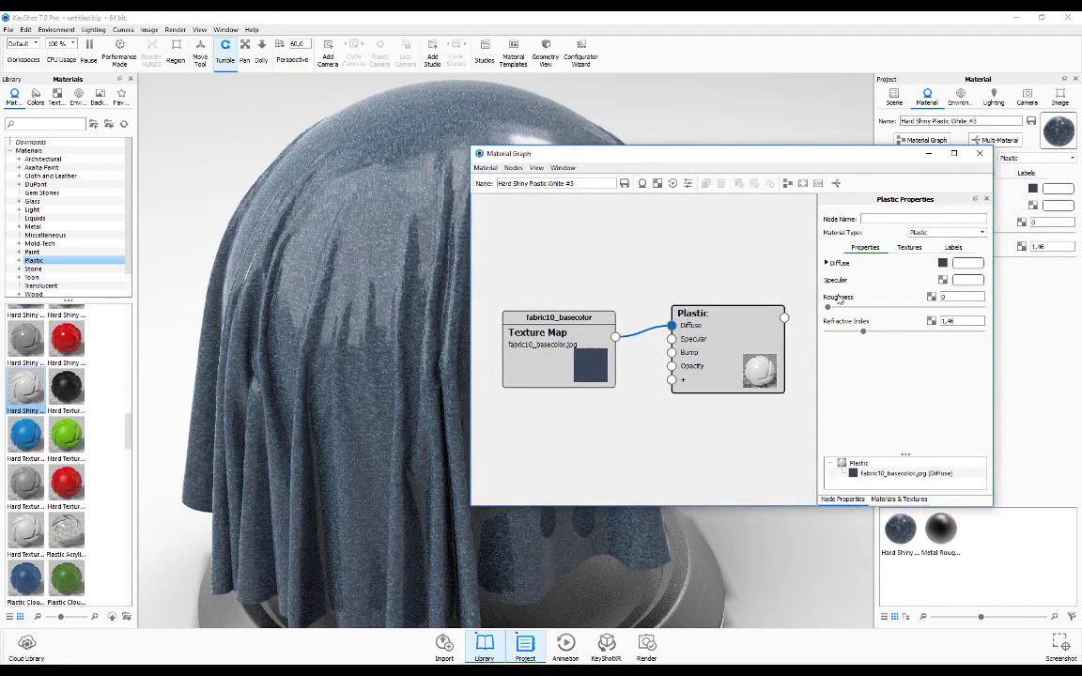
mouse_move(620, 162)
mouse_down()
mouse_move(671, 185)
mouse_move(654, 180)
mouse_up()
drag(862, 325, 920, 326)
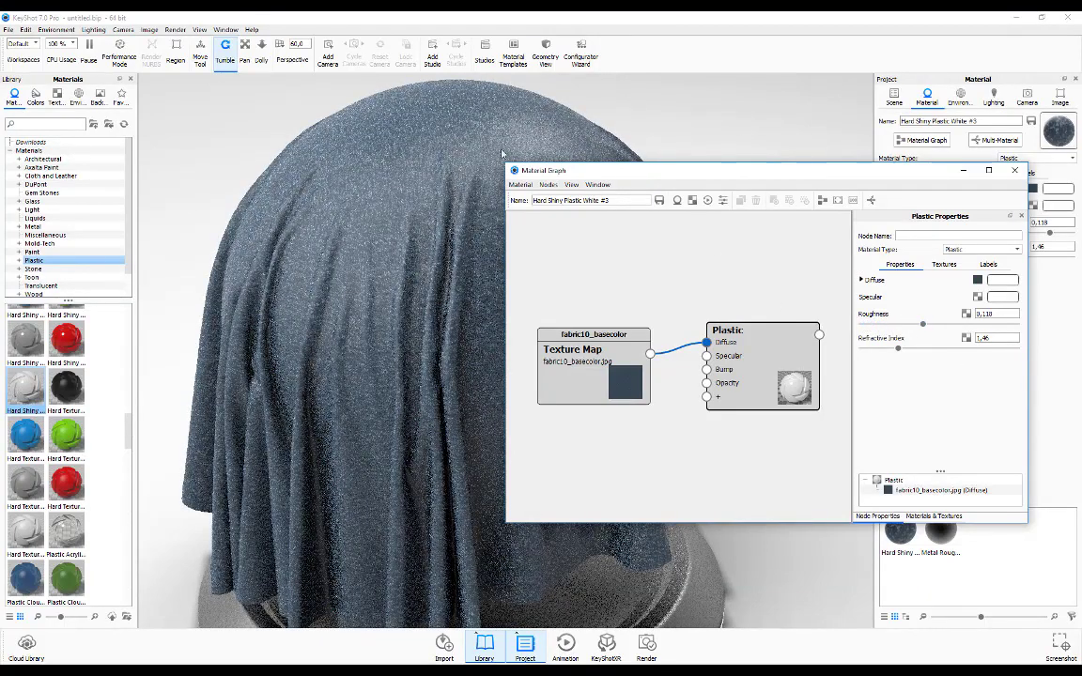
mouse_move(501, 155)
mouse_down()
mouse_move(401, 208)
mouse_move(445, 241)
mouse_up()
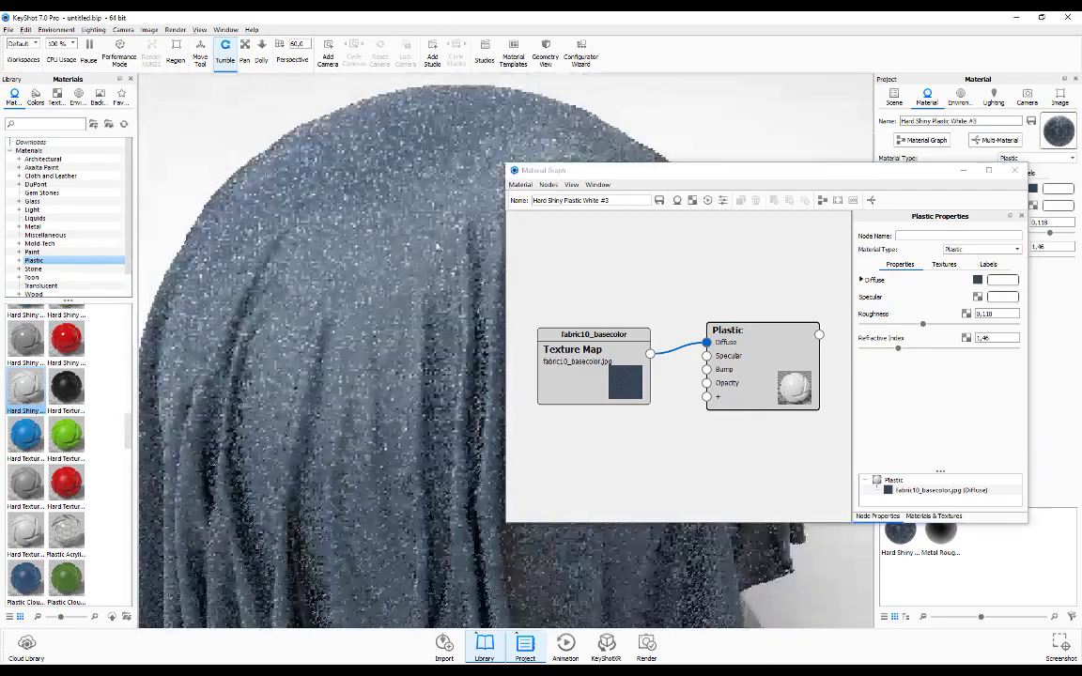
drag(575, 169, 654, 186)
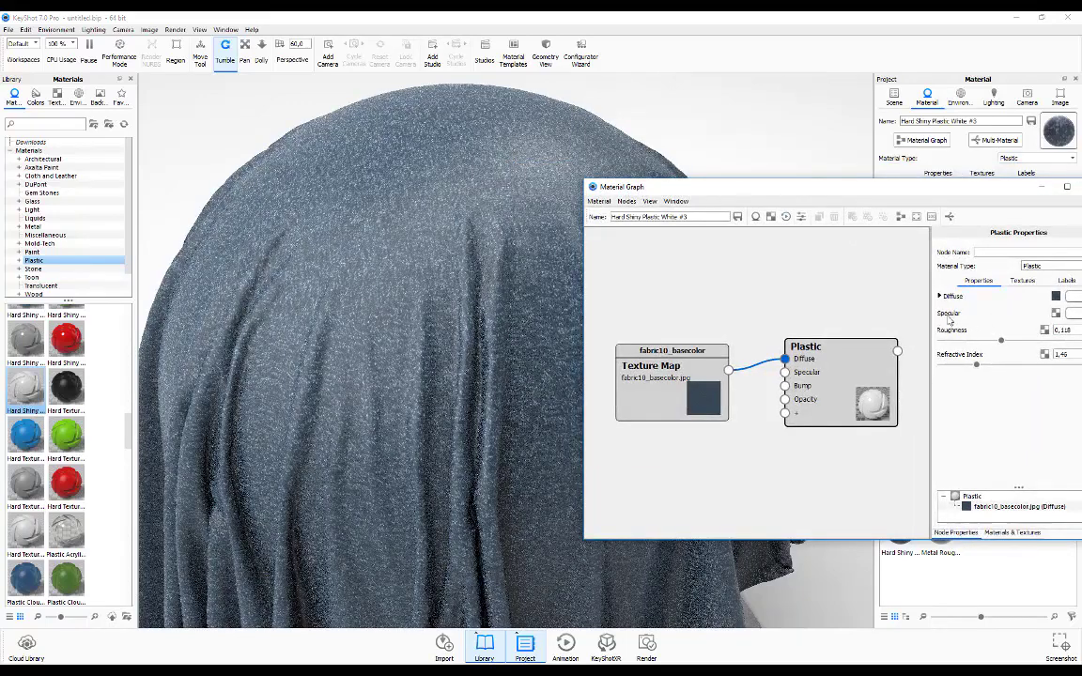
drag(765, 186, 701, 195)
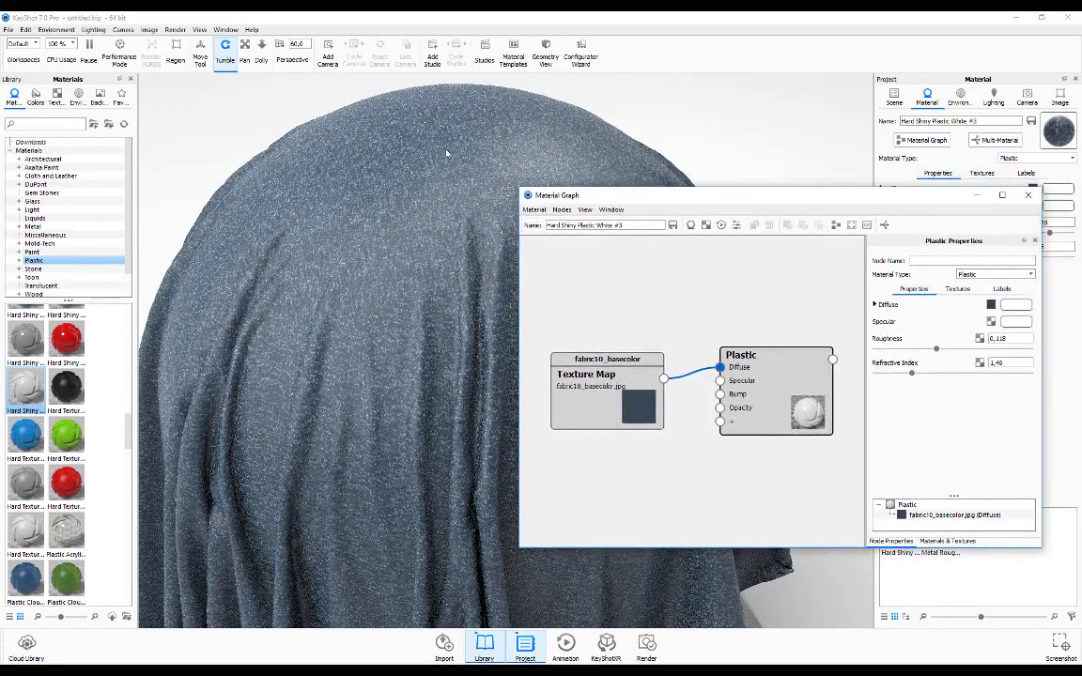
- Set the Plastic specular colour to light grey (RGB 204) and check the glints on the cloth
click(1013, 323)
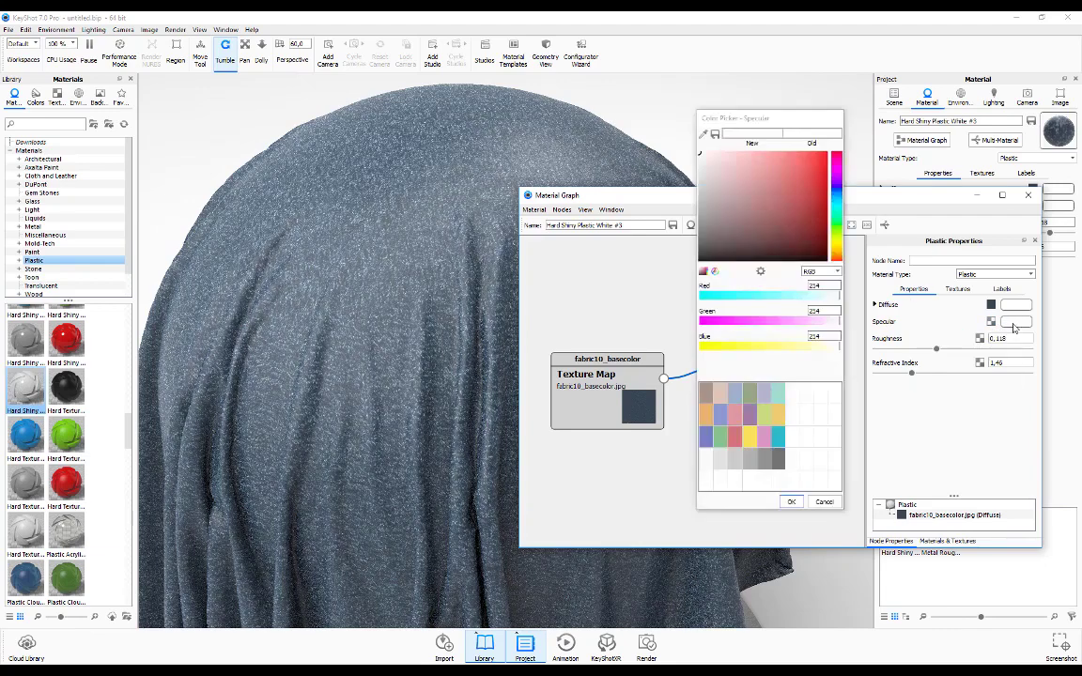
drag(706, 180, 700, 184)
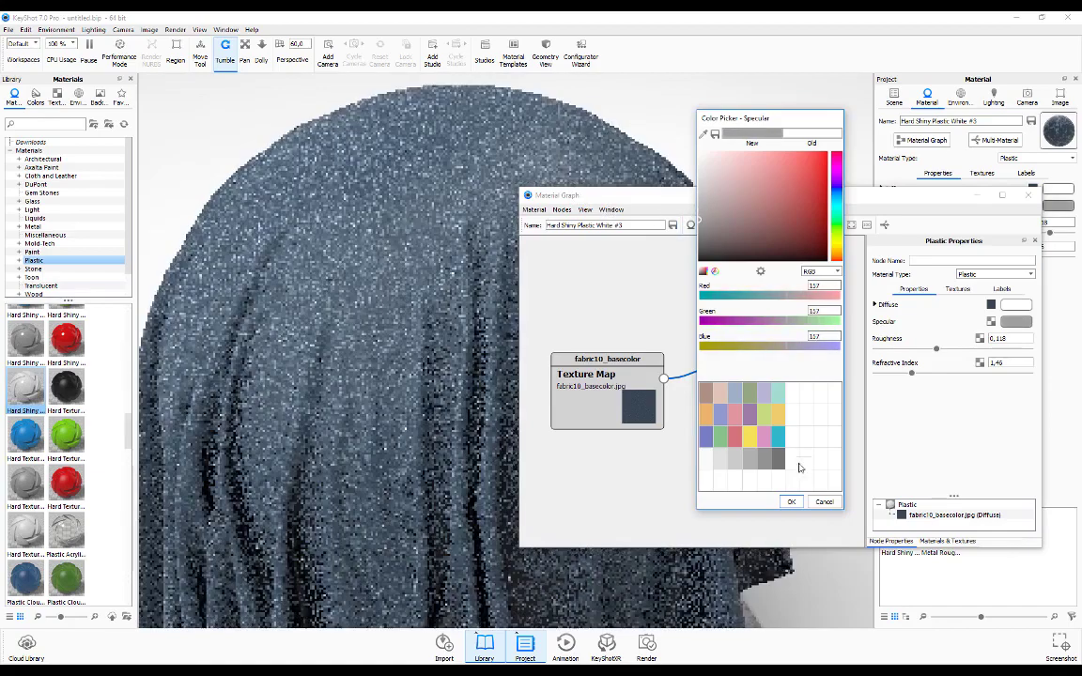
click(791, 501)
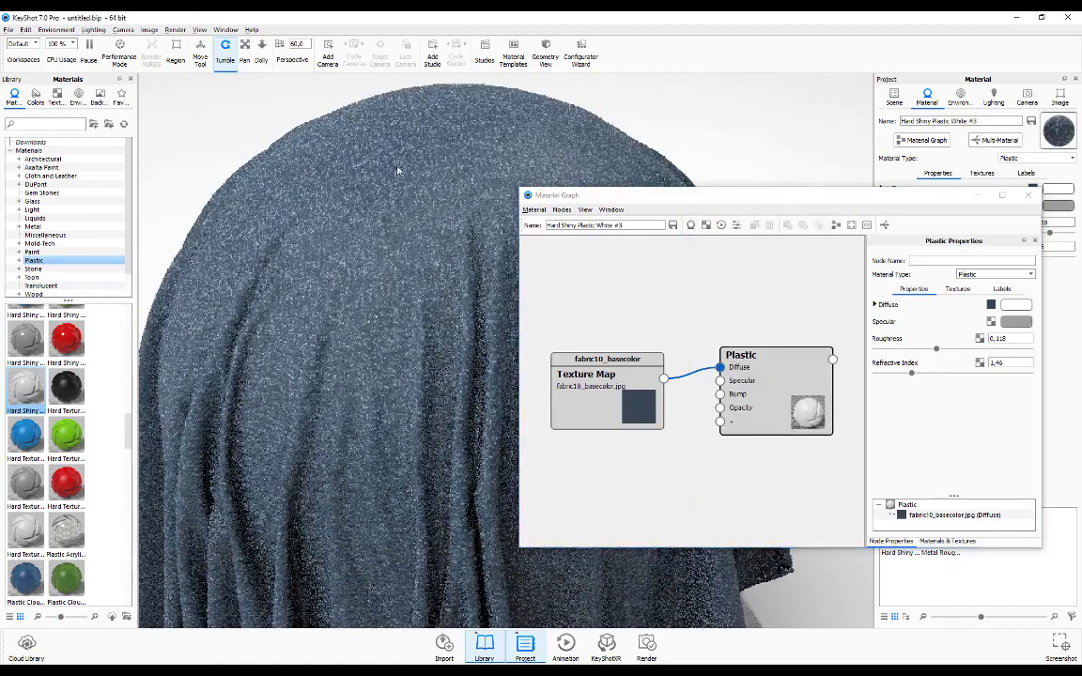
click(447, 190)
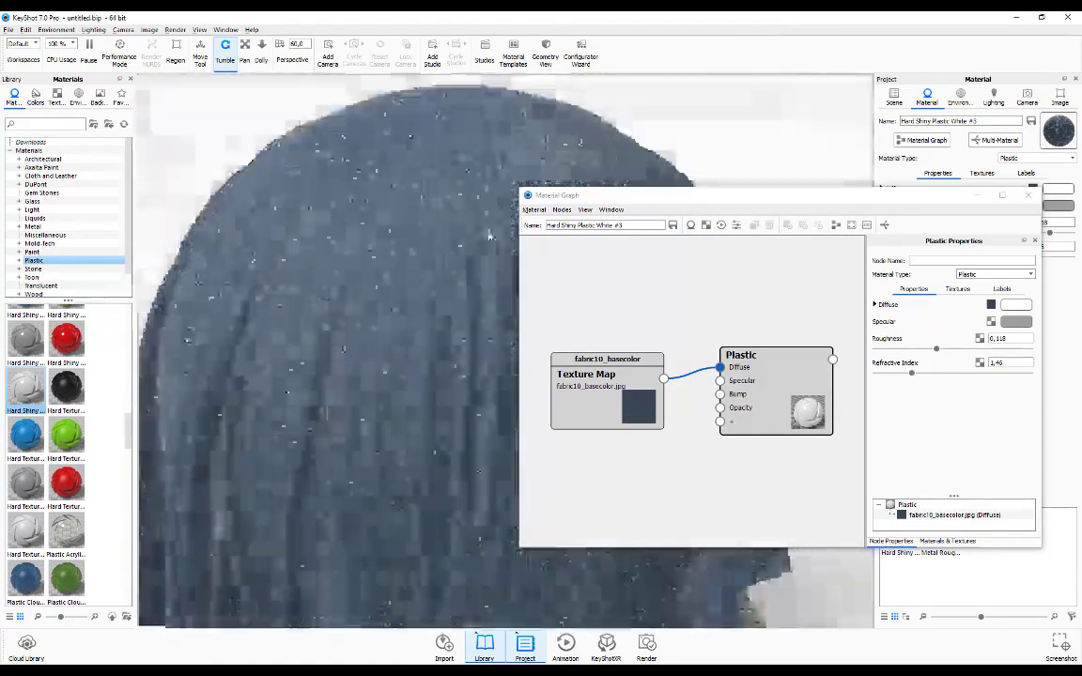
mouse_move(440, 164)
mouse_down()
mouse_move(413, 227)
mouse_move(418, 199)
mouse_up()
click(1016, 321)
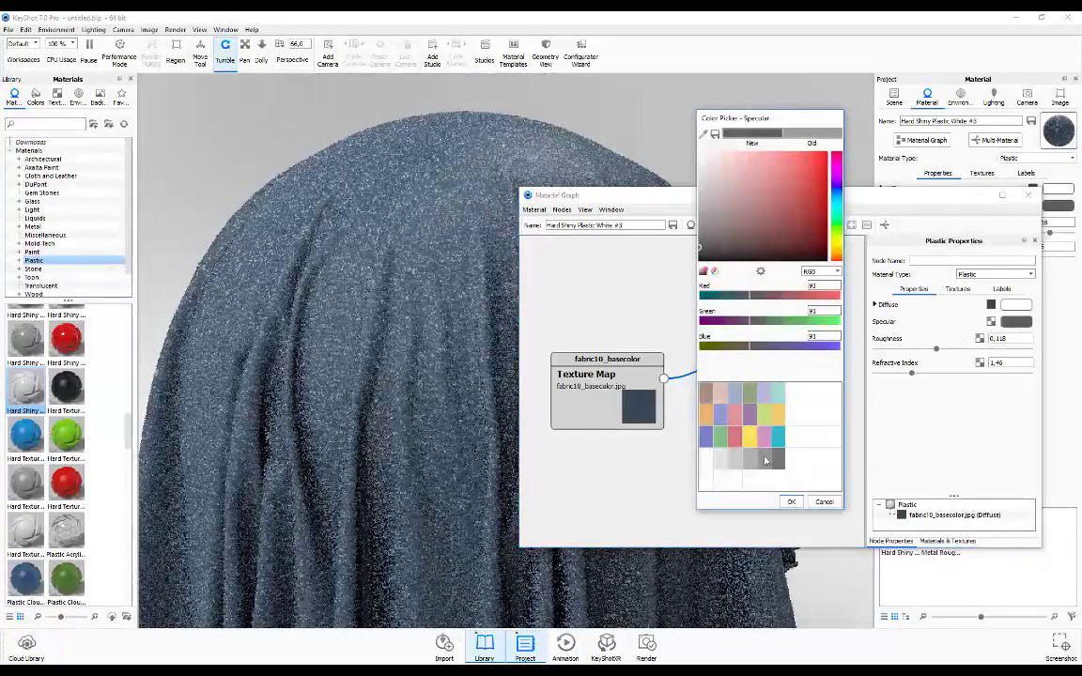
click(790, 501)
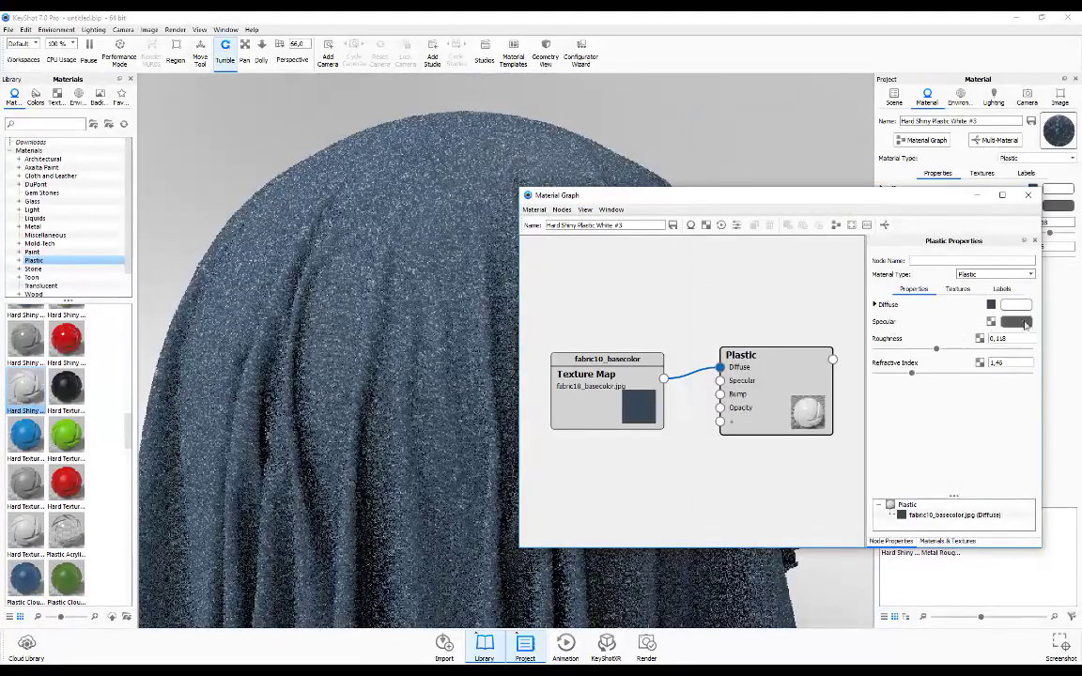
click(1016, 321)
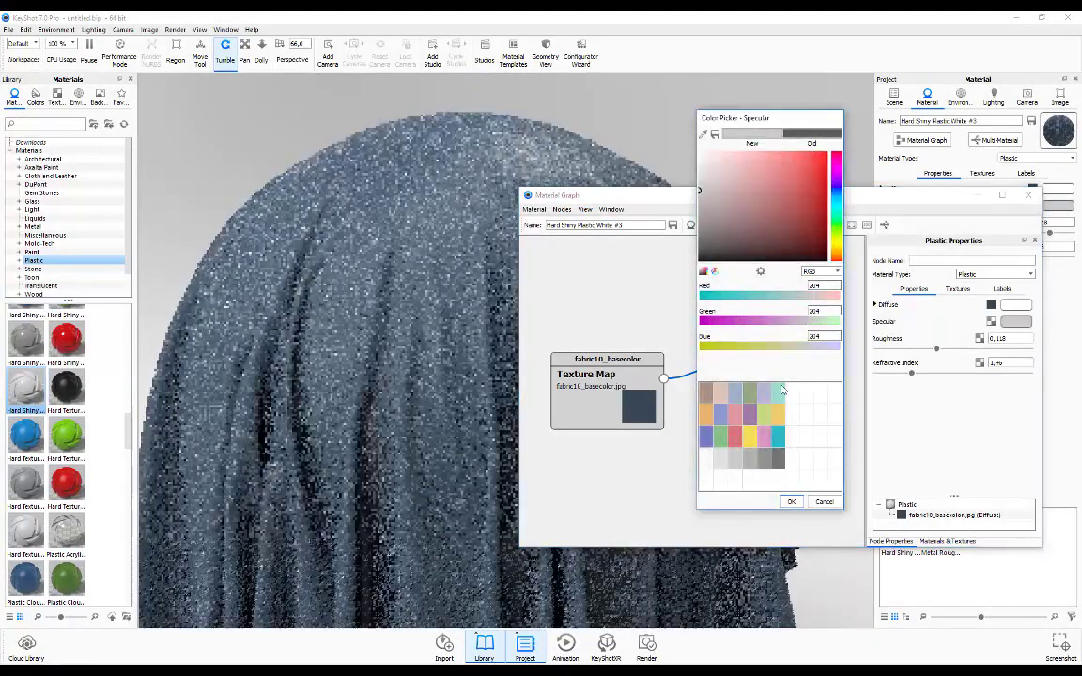
click(791, 502)
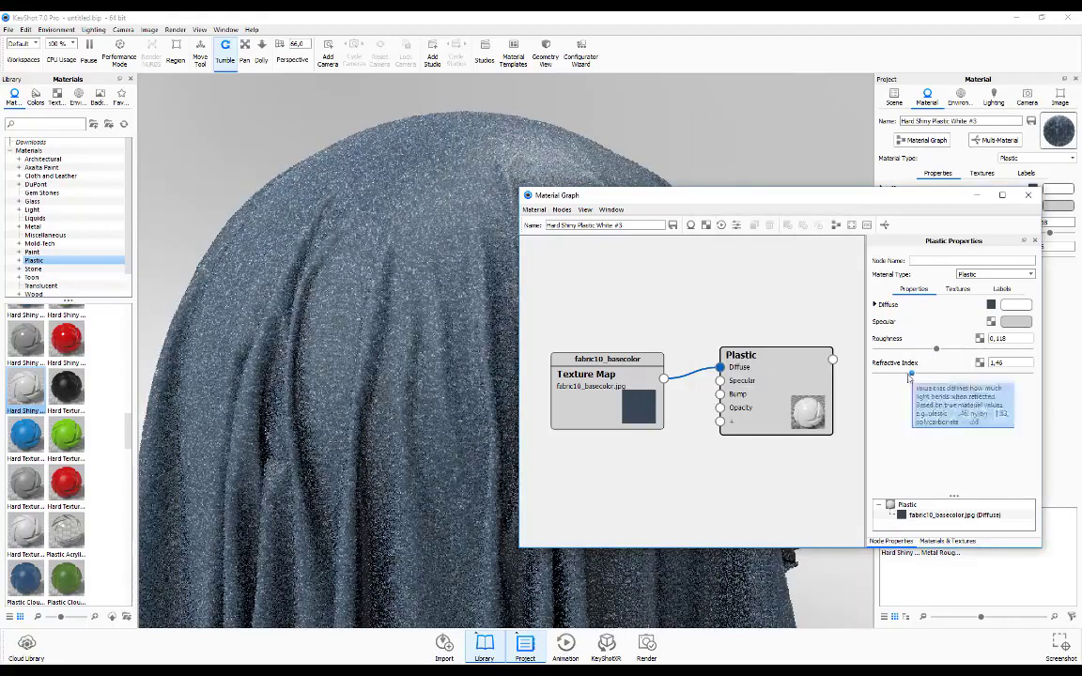
- Reset Roughness to 0 and select the fabric10 basecolor, normal and roughness files in Explorer
drag(912, 375, 888, 374)
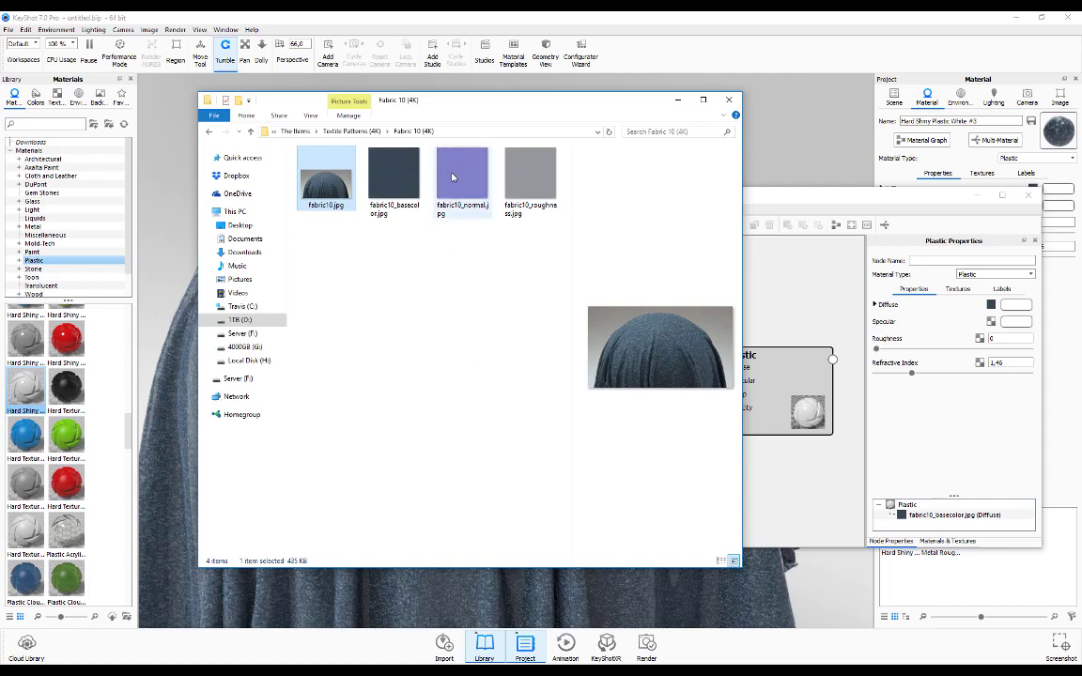
drag(411, 102, 433, 110)
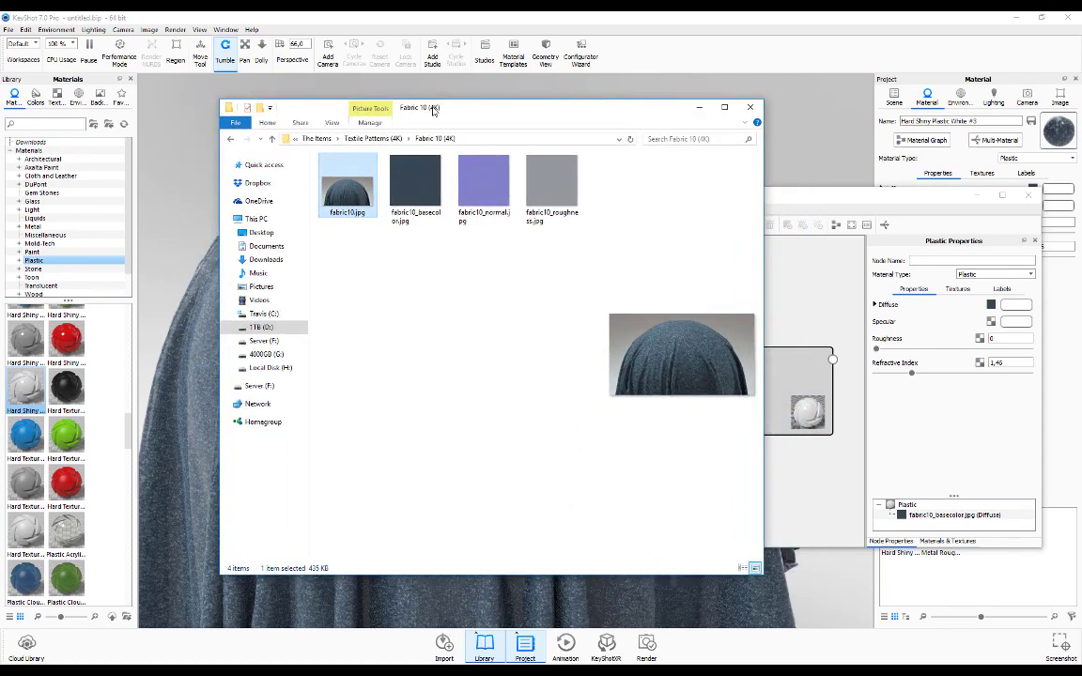
click(416, 183)
drag(432, 255, 553, 192)
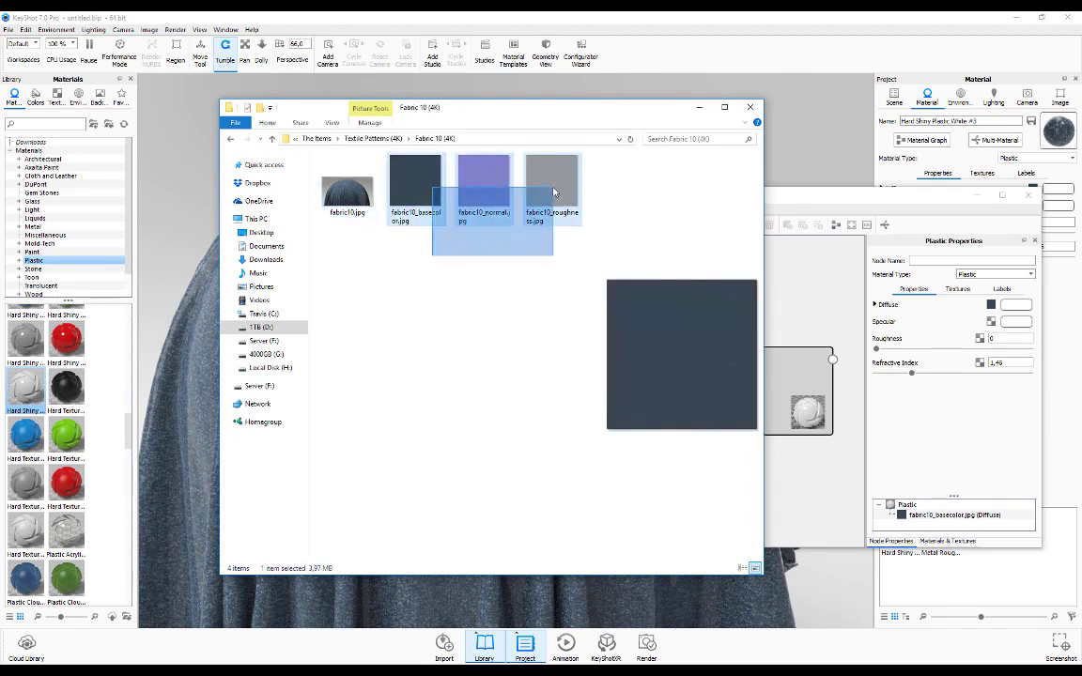
click(700, 111)
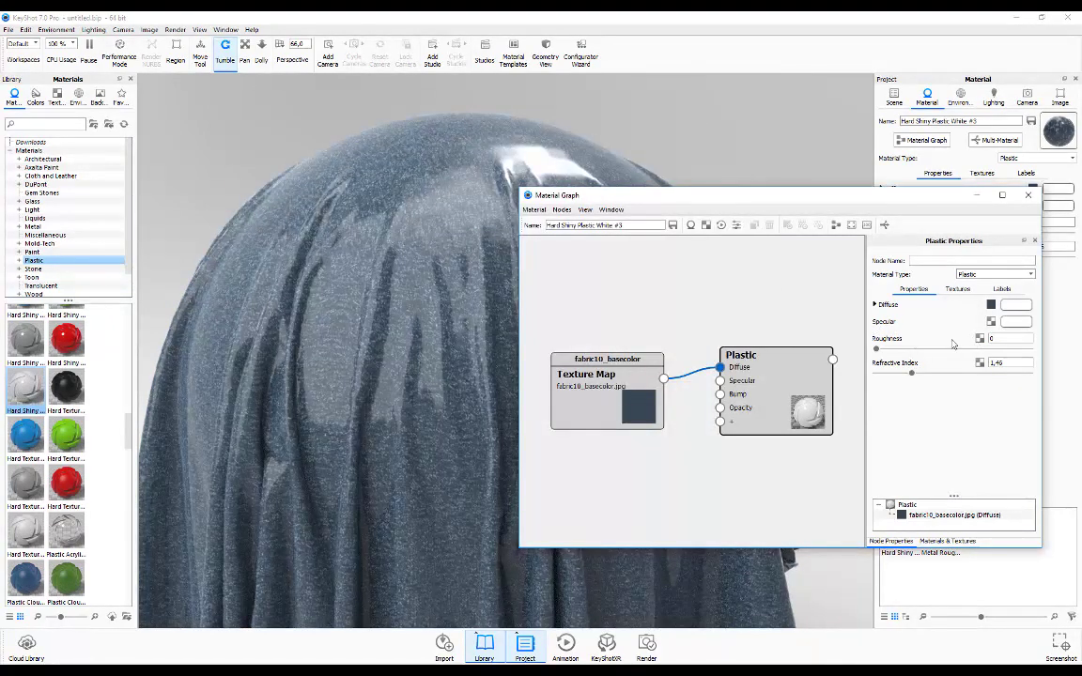
- Load fabric10_roughness.jpg into the Plastic material's Roughness
click(979, 339)
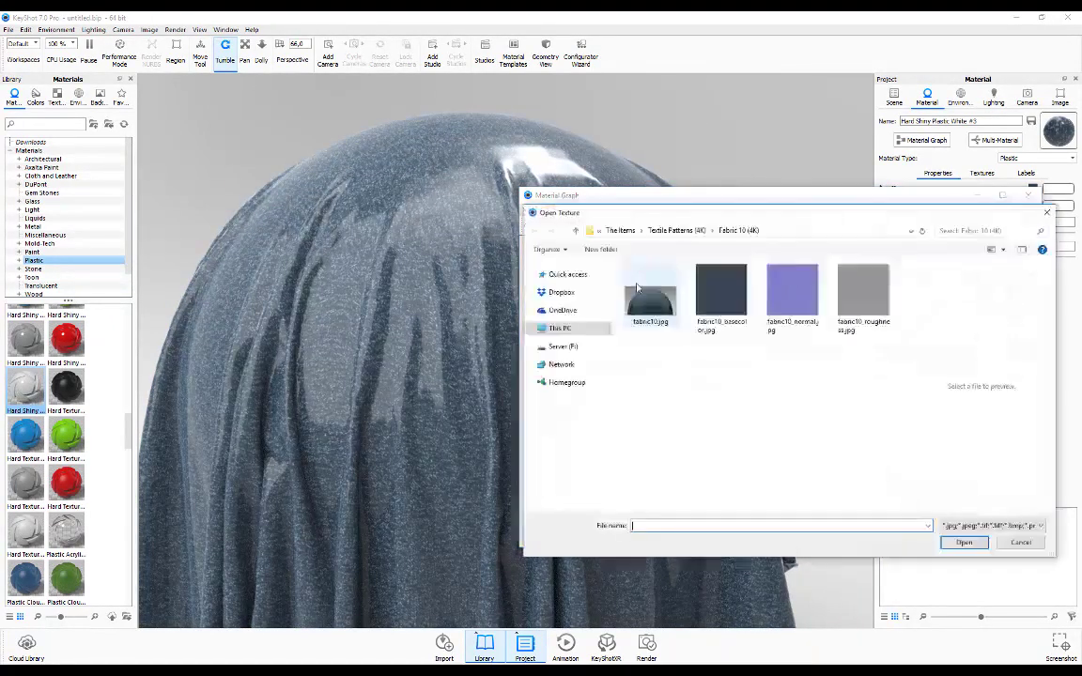
click(863, 297)
click(971, 545)
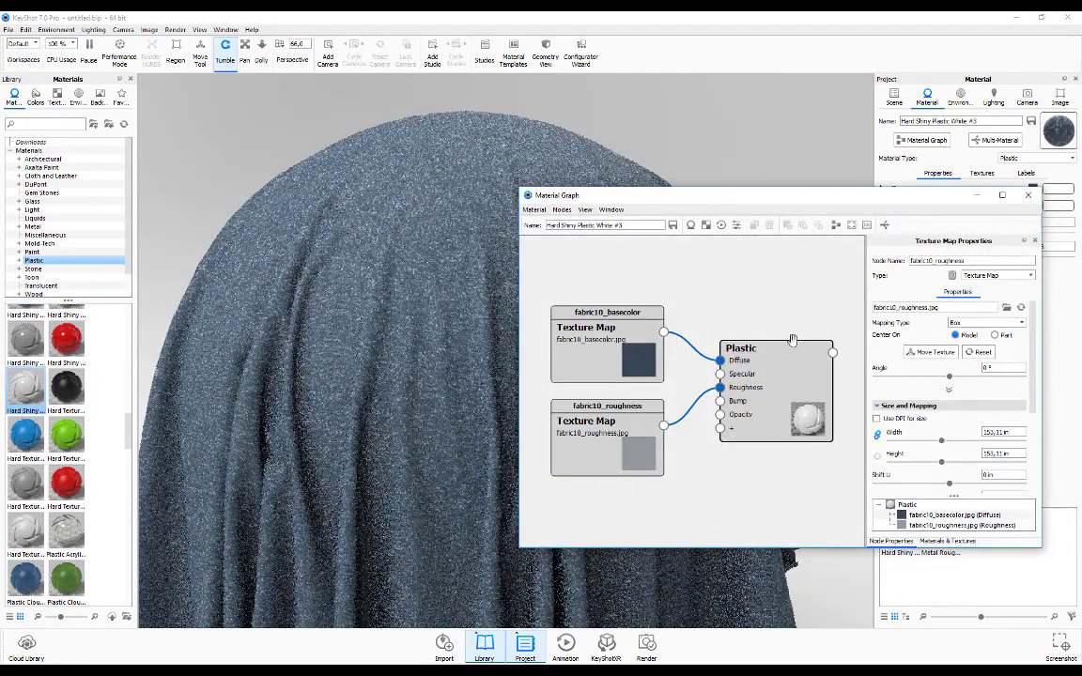
- Load fabric10_normal.jpg into the Bump slot from the Textures tab
click(773, 374)
click(966, 290)
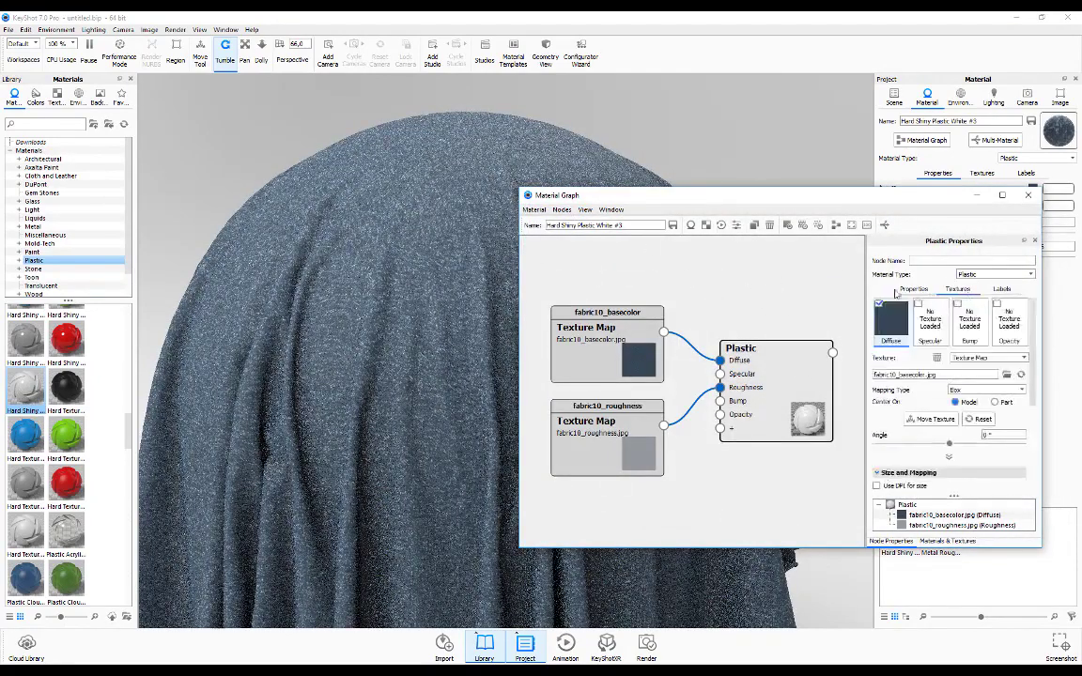
double_click(959, 310)
click(792, 293)
click(976, 543)
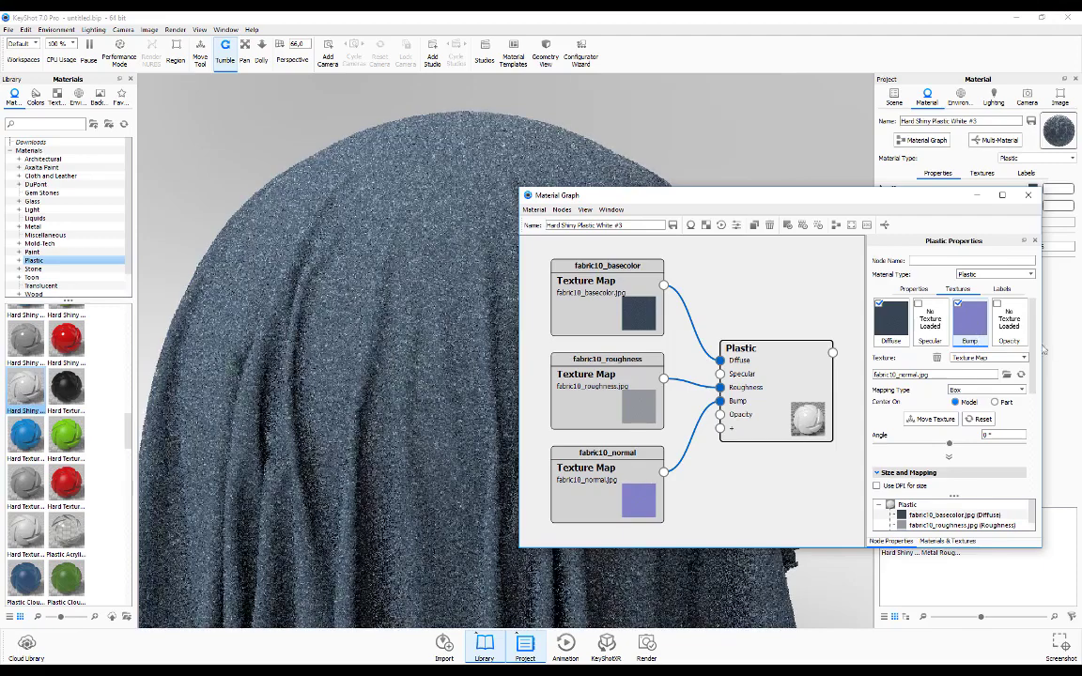
scroll(949, 376, down, 5)
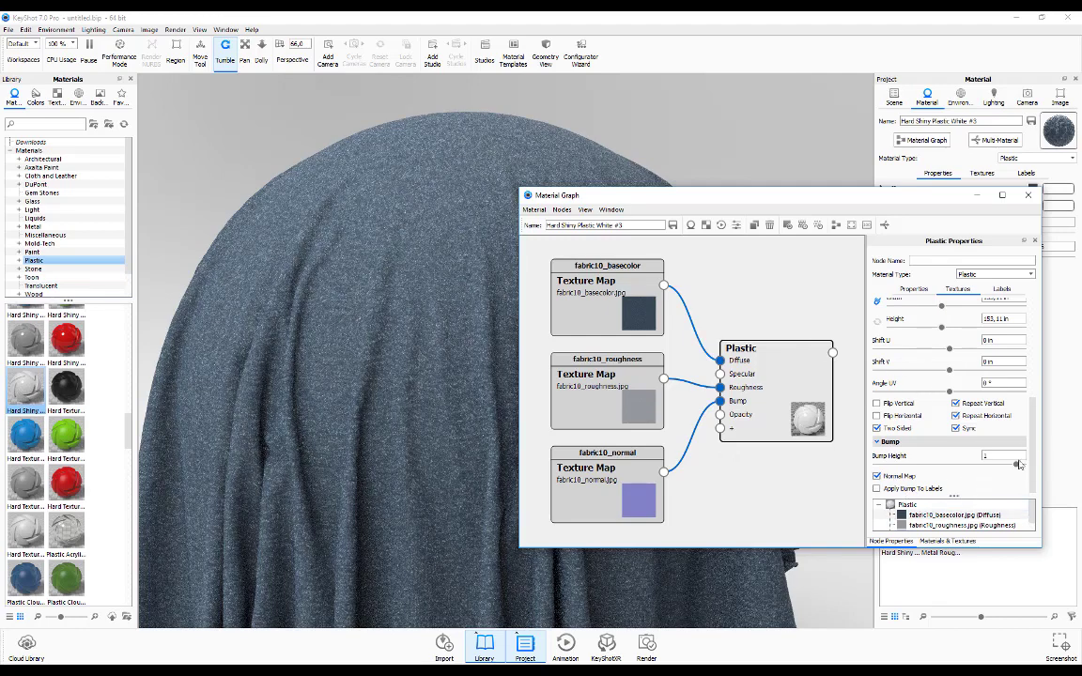
scroll(948, 394, up, 5)
drag(389, 131, 426, 210)
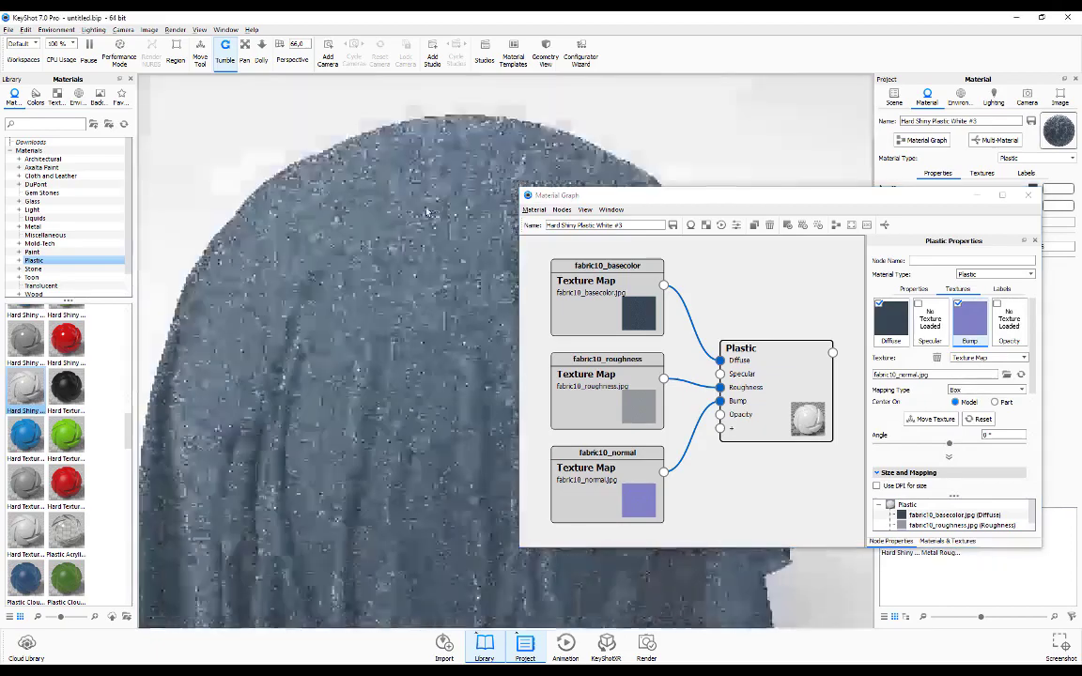
- Load fabric10_roughness.jpg into the Specular input as well
click(895, 288)
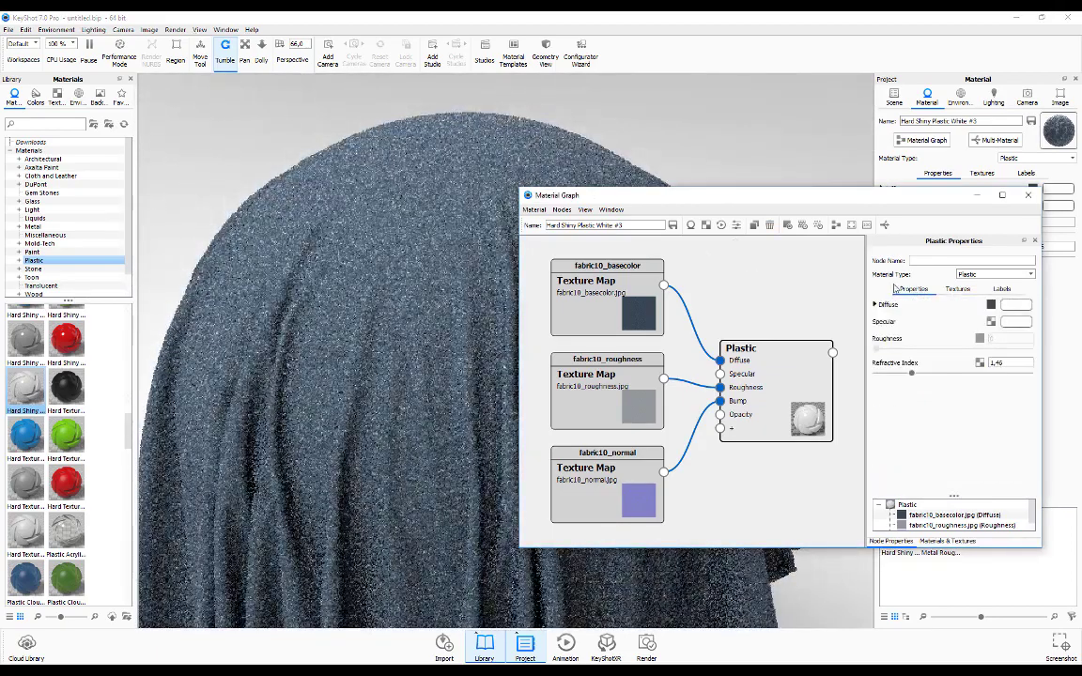
scroll(408, 181, up, 3)
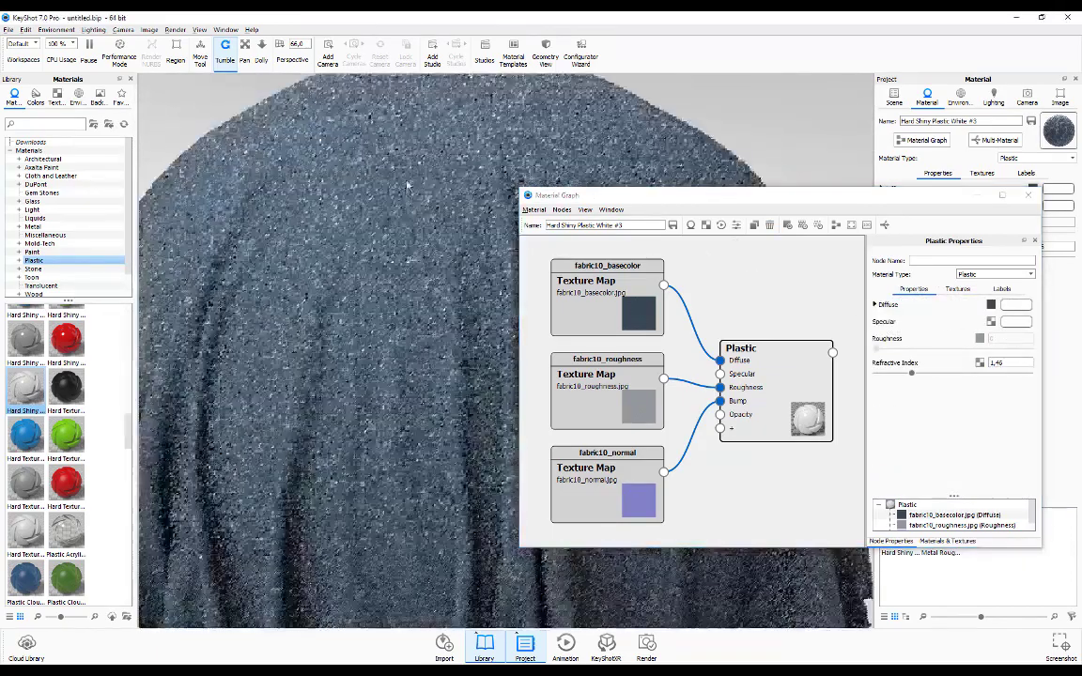
scroll(408, 181, down, 2)
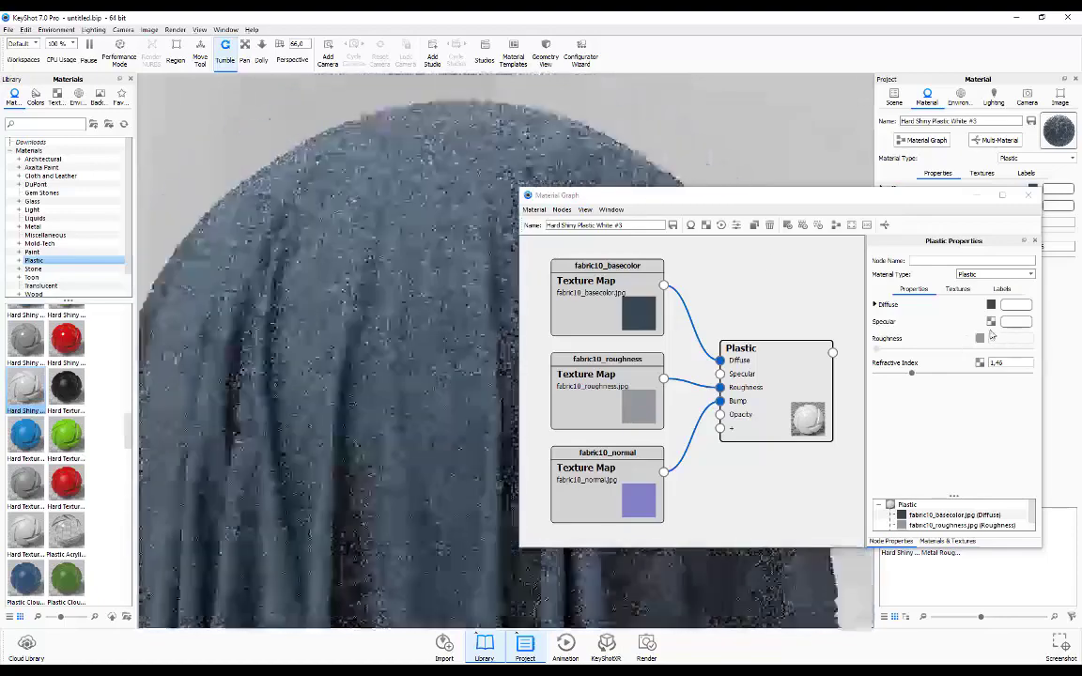
click(991, 322)
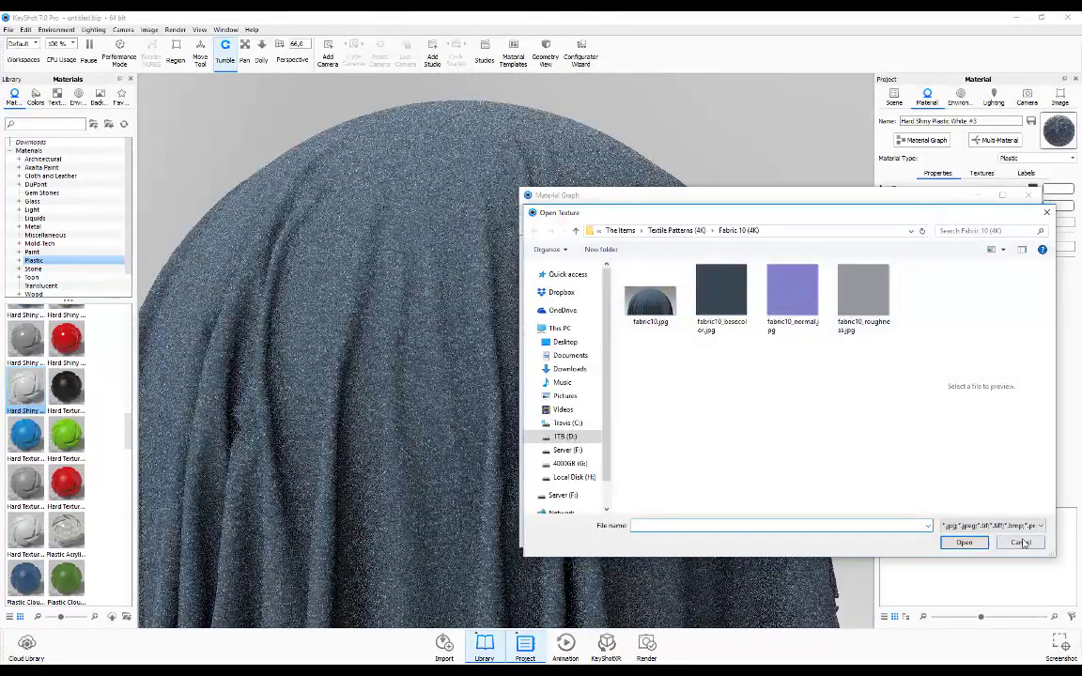
click(1021, 543)
click(990, 322)
click(863, 296)
click(960, 545)
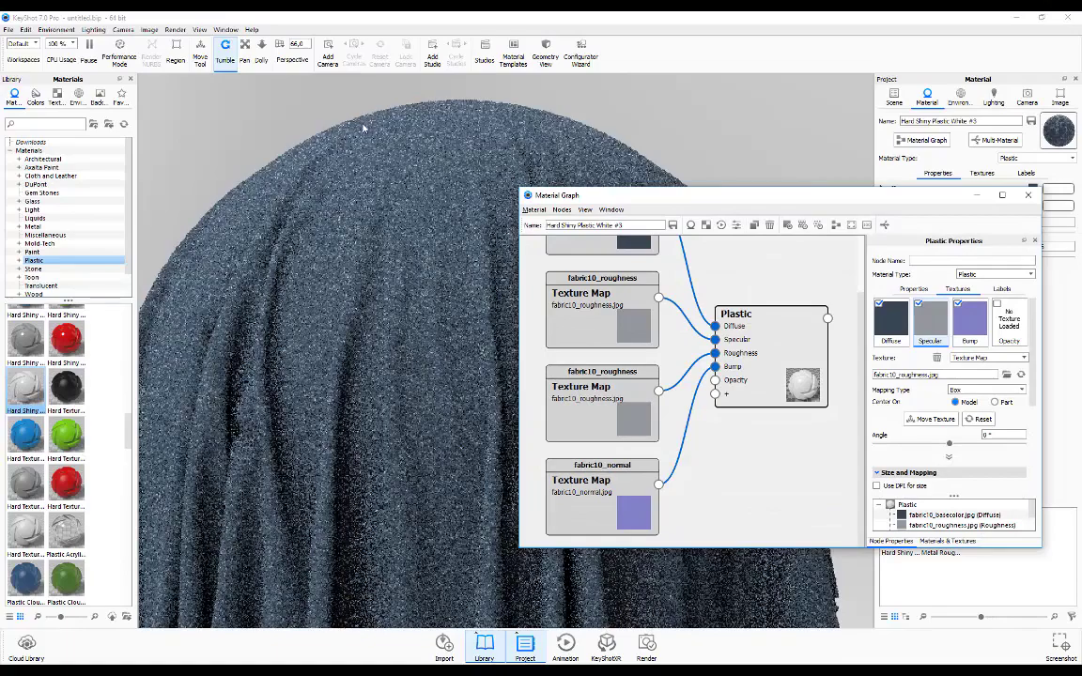
- Delete the texture map feeding the Plastic material's Specular
click(348, 311)
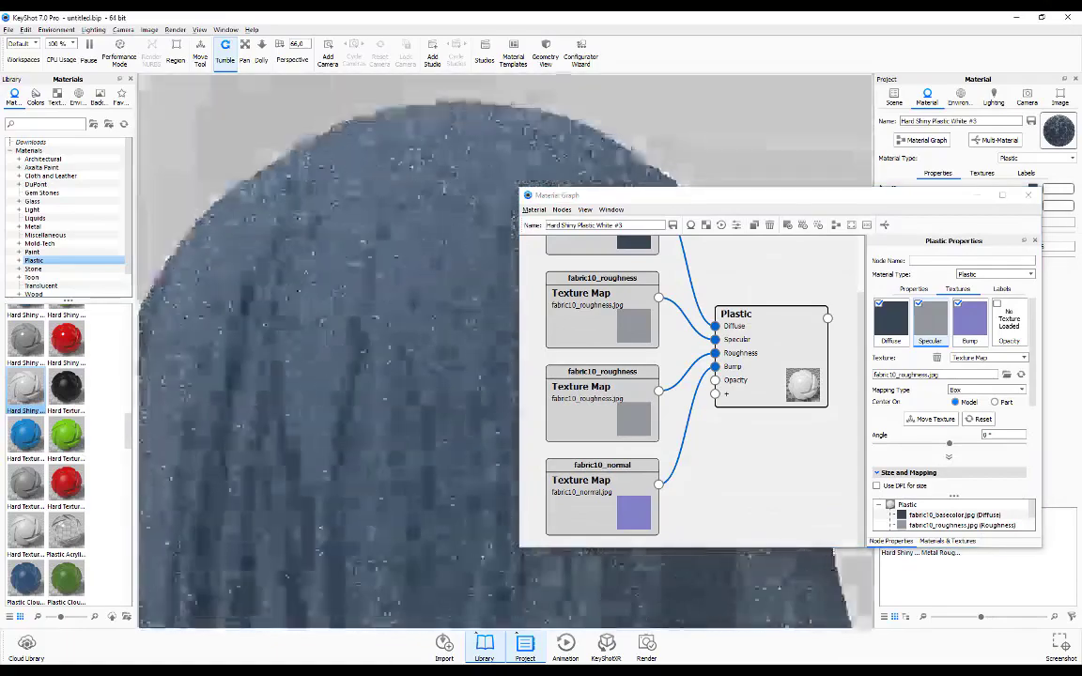
click(913, 288)
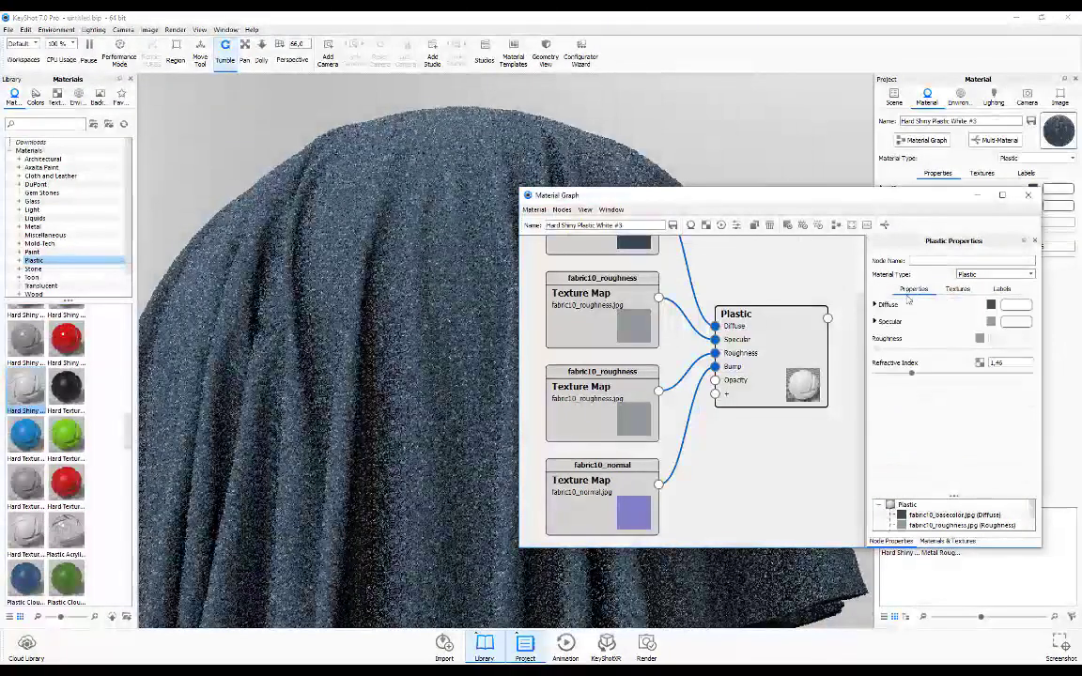
right_click(937, 321)
click(903, 347)
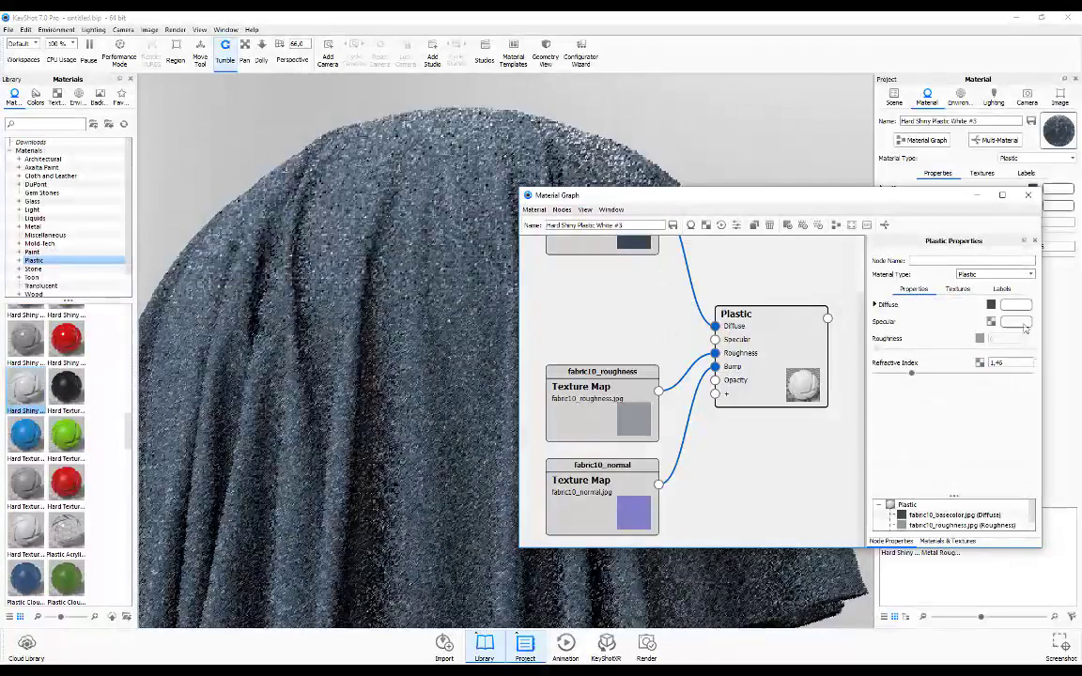
- Set the specular colour to a darker mid-grey (RGB 155) and move the graph left
click(1016, 323)
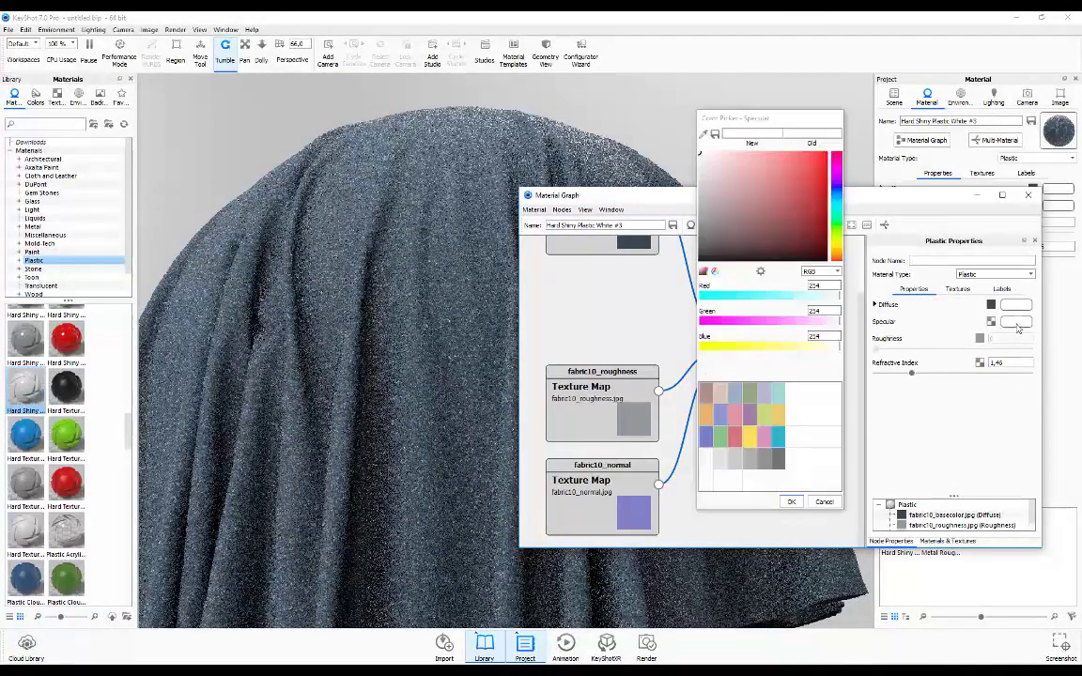
drag(741, 208, 698, 221)
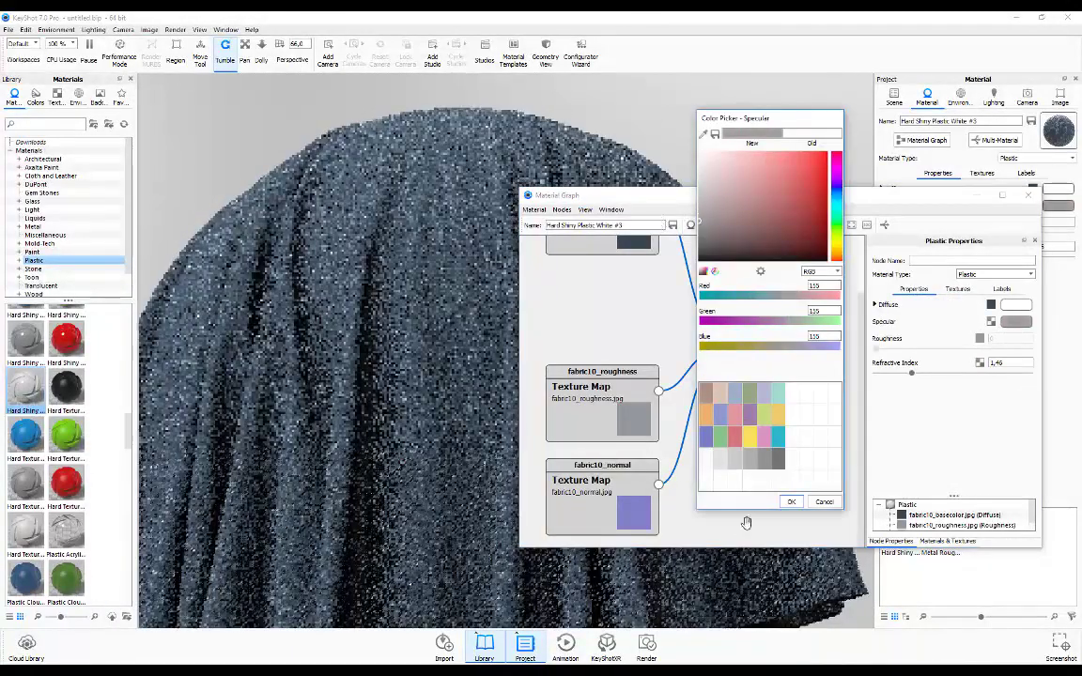
click(790, 504)
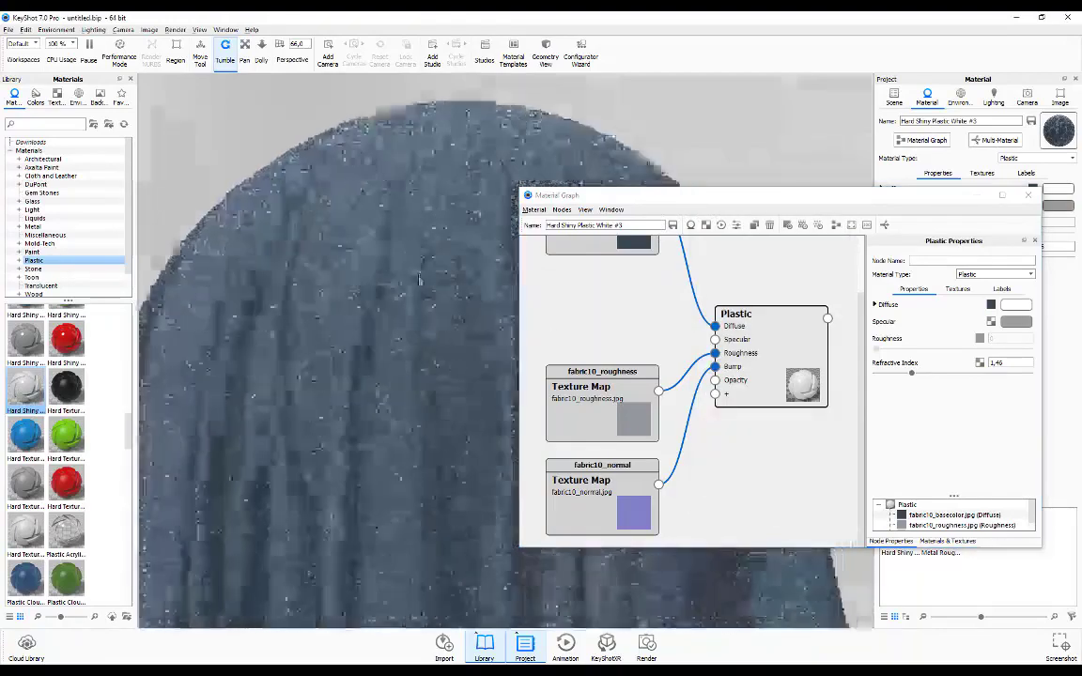
scroll(295, 190, up, 3)
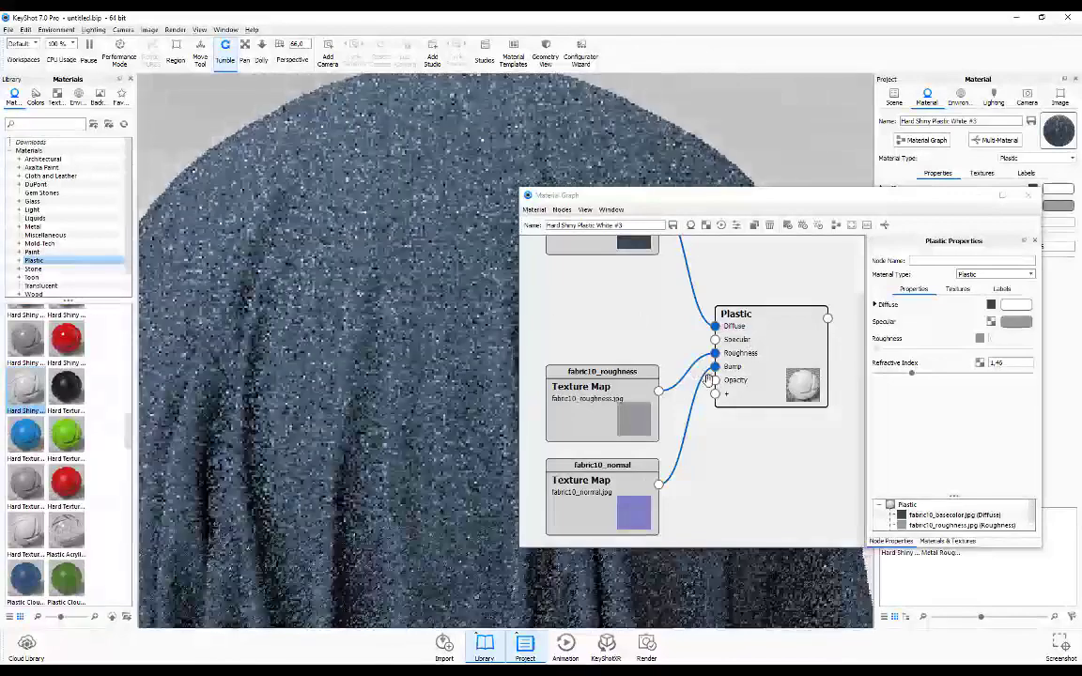
scroll(726, 392, down, 1)
scroll(726, 393, down, 1)
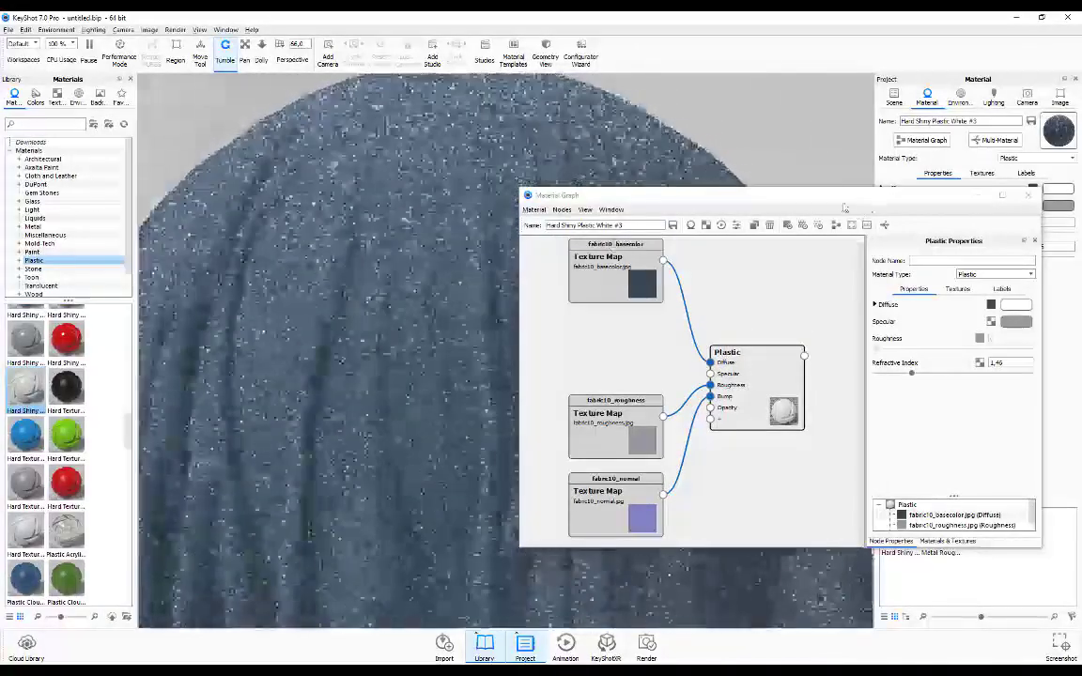
drag(722, 193, 531, 174)
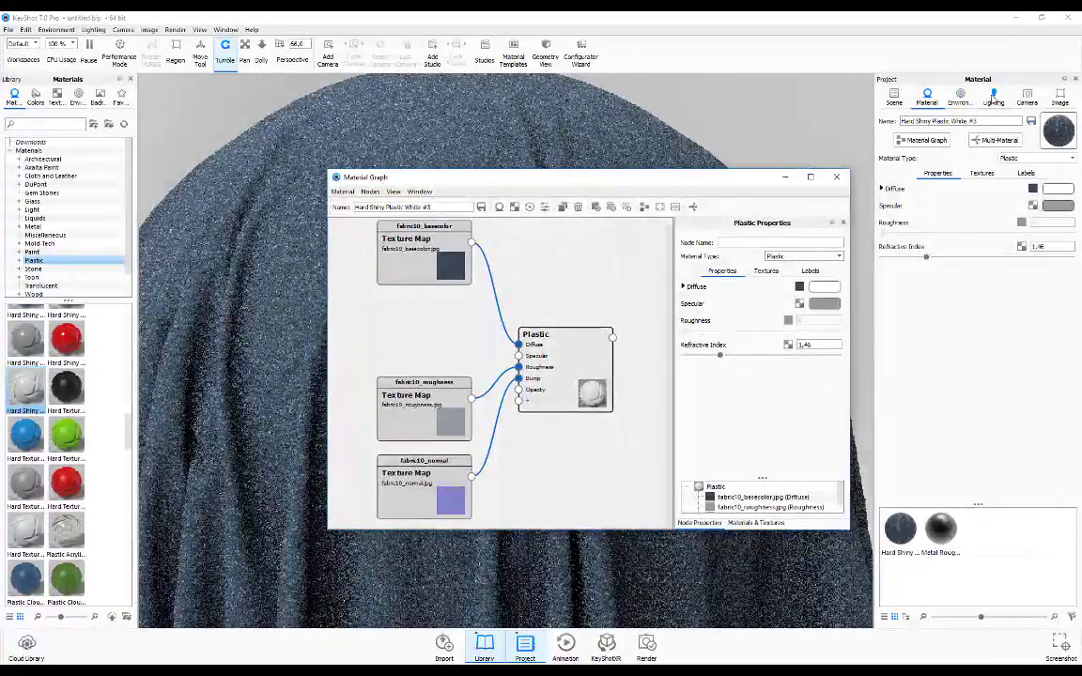
- Open the HDRI editor, then view and close the fabric10 reference photo again
click(994, 95)
click(960, 97)
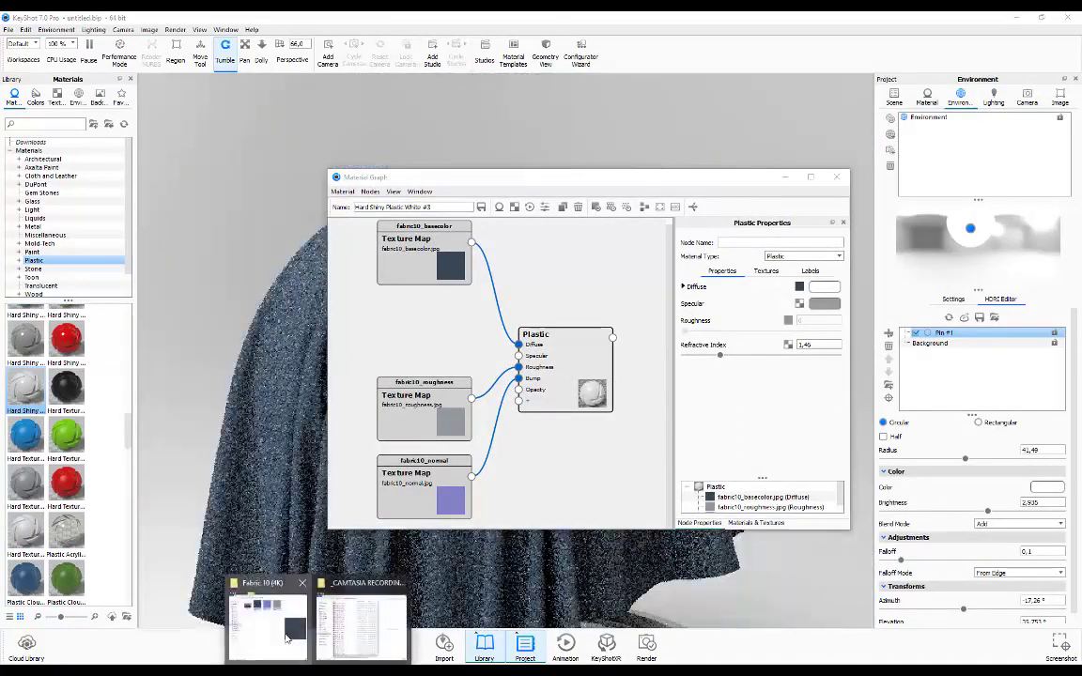
click(272, 634)
double_click(346, 192)
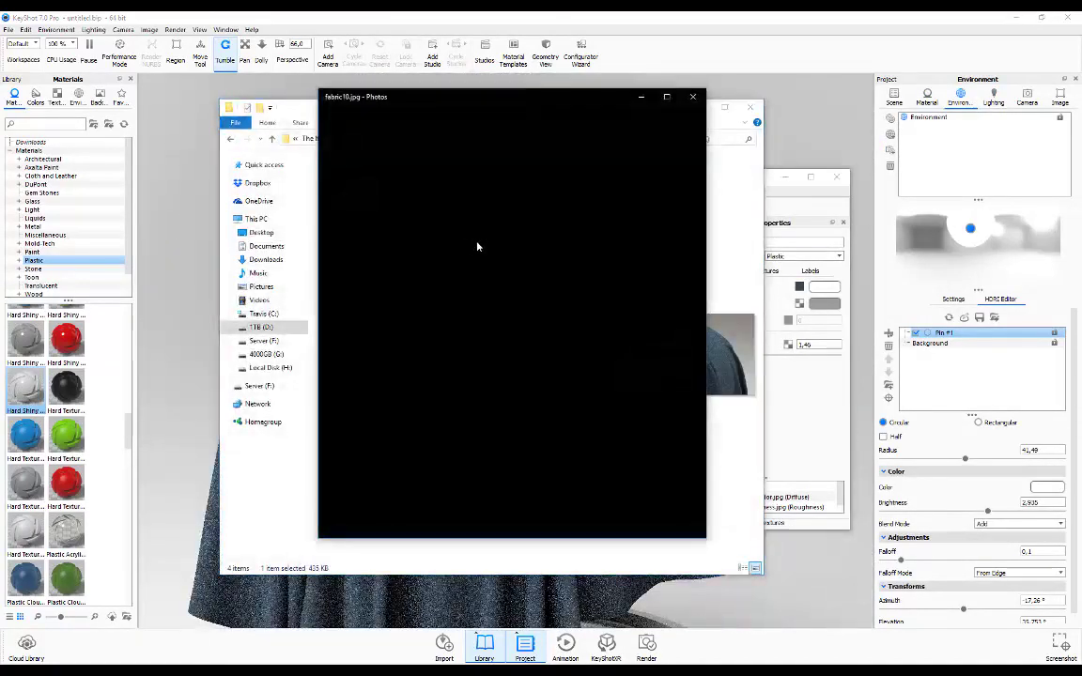
double_click(475, 99)
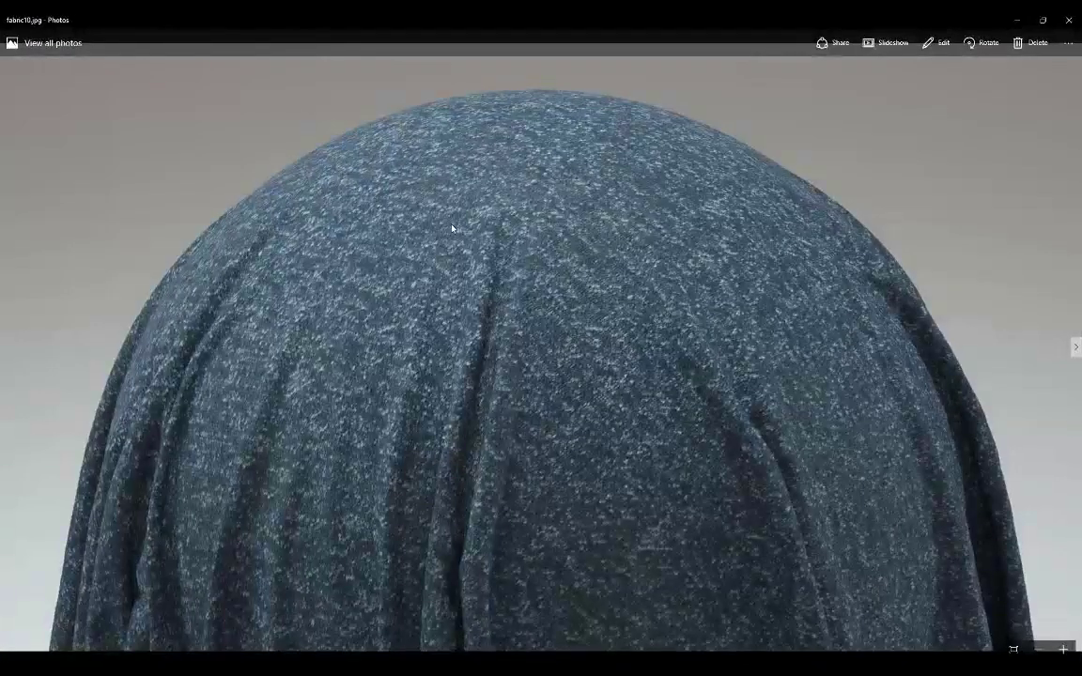
click(1077, 21)
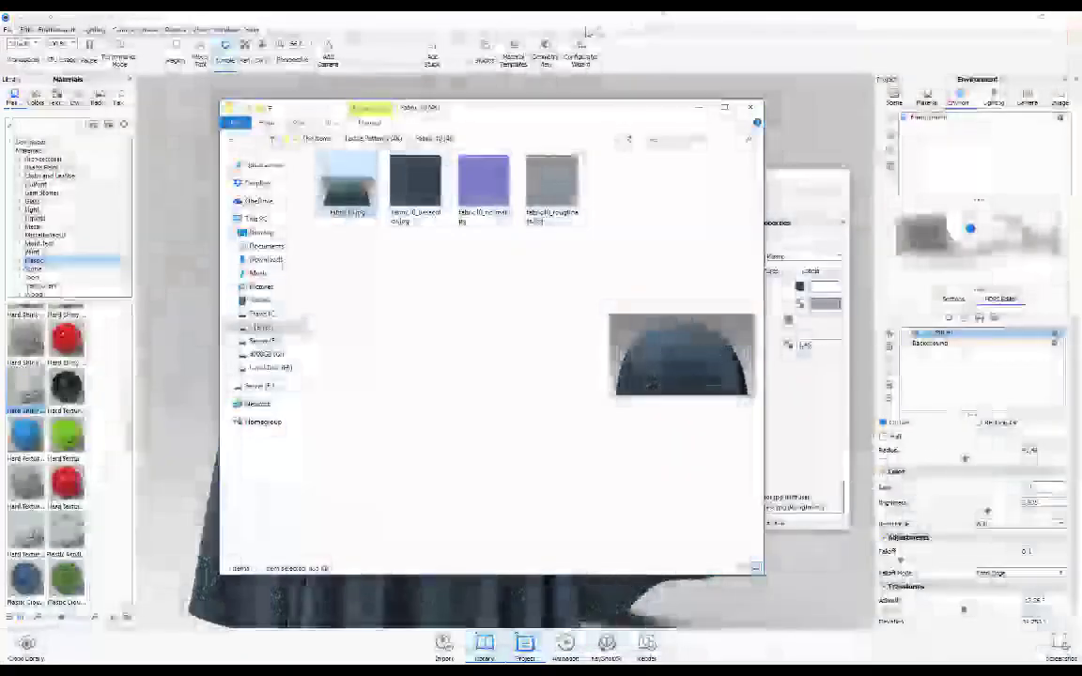
- Show the HDRI background settings and move the Material Graph aside to reveal the render
click(779, 201)
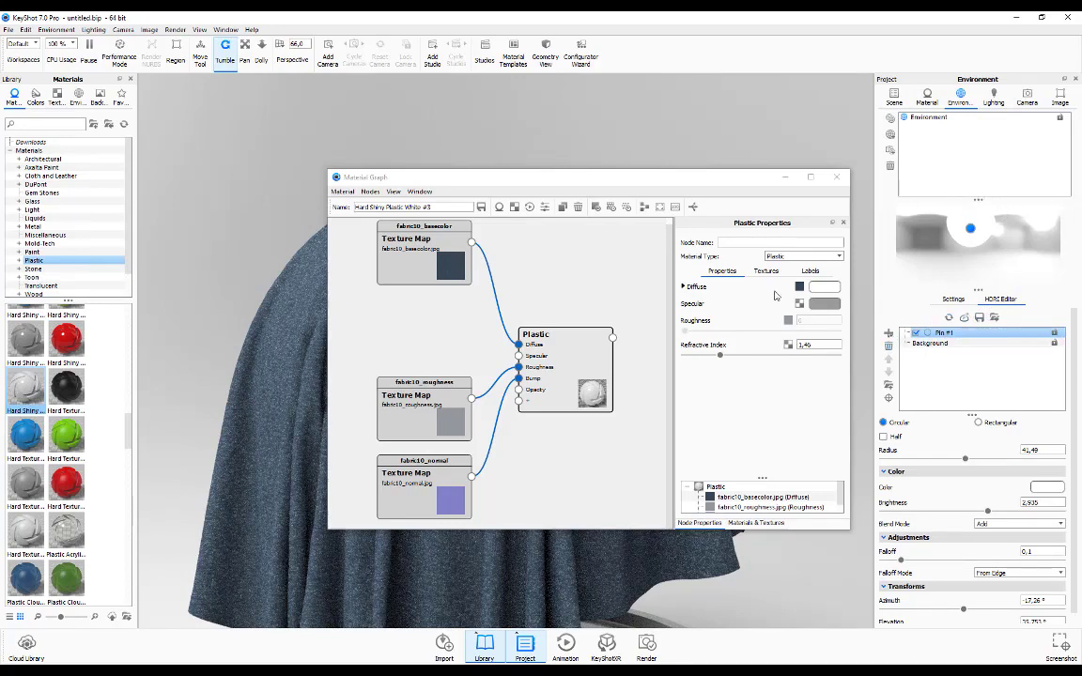
mouse_move(529, 187)
mouse_down()
mouse_move(864, 291)
mouse_move(536, 183)
mouse_move(736, 326)
mouse_move(426, 156)
mouse_up()
click(929, 343)
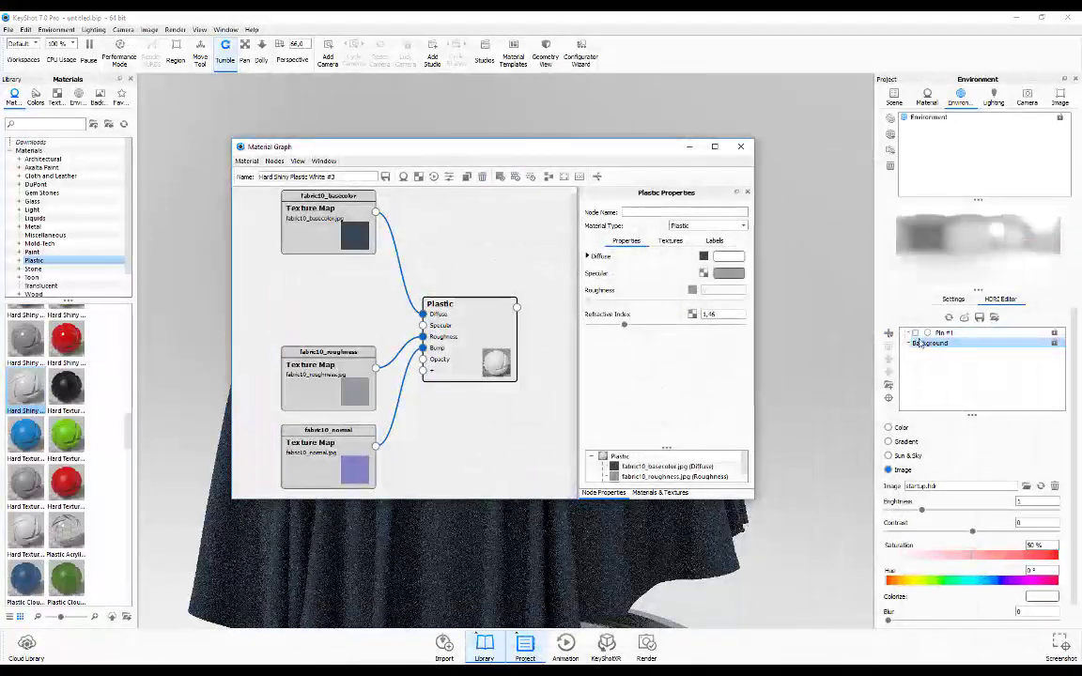
mouse_move(606, 145)
mouse_down()
mouse_move(580, 513)
mouse_move(235, 399)
mouse_up()
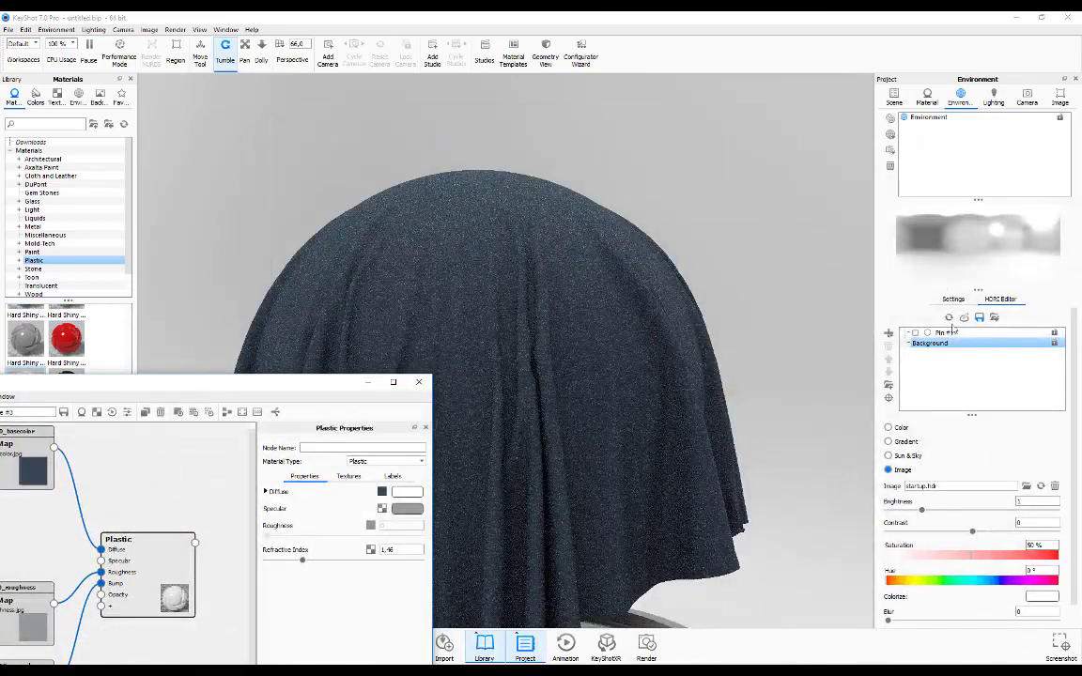
- Switch Pin #1 back on and select it to view its settings
click(971, 232)
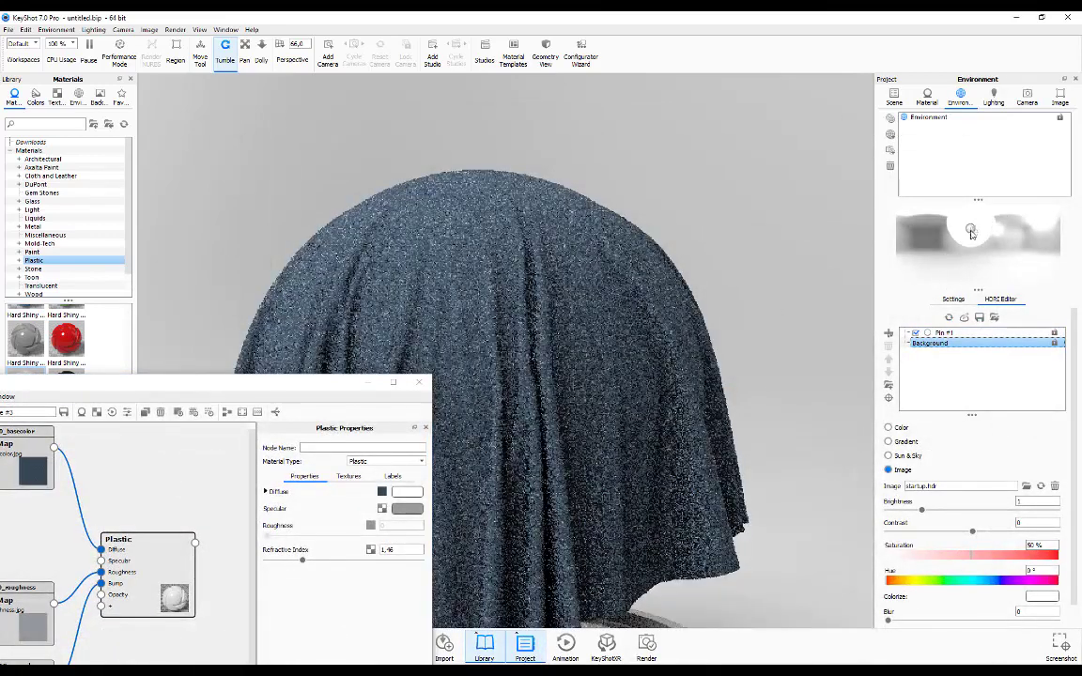
click(971, 232)
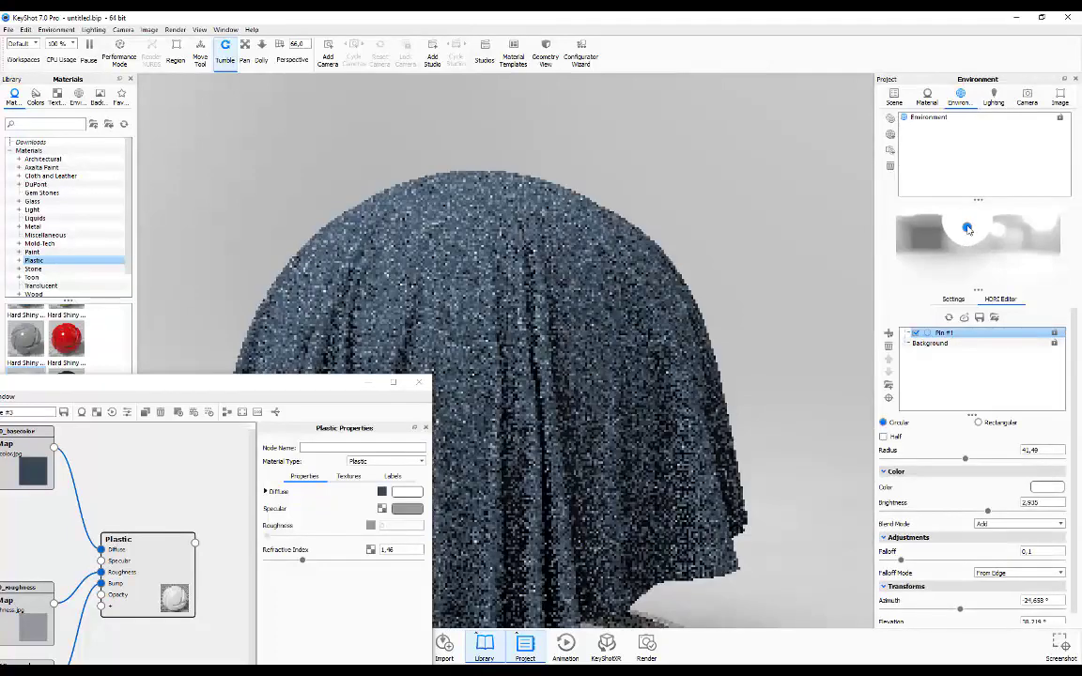
click(888, 333)
click(939, 385)
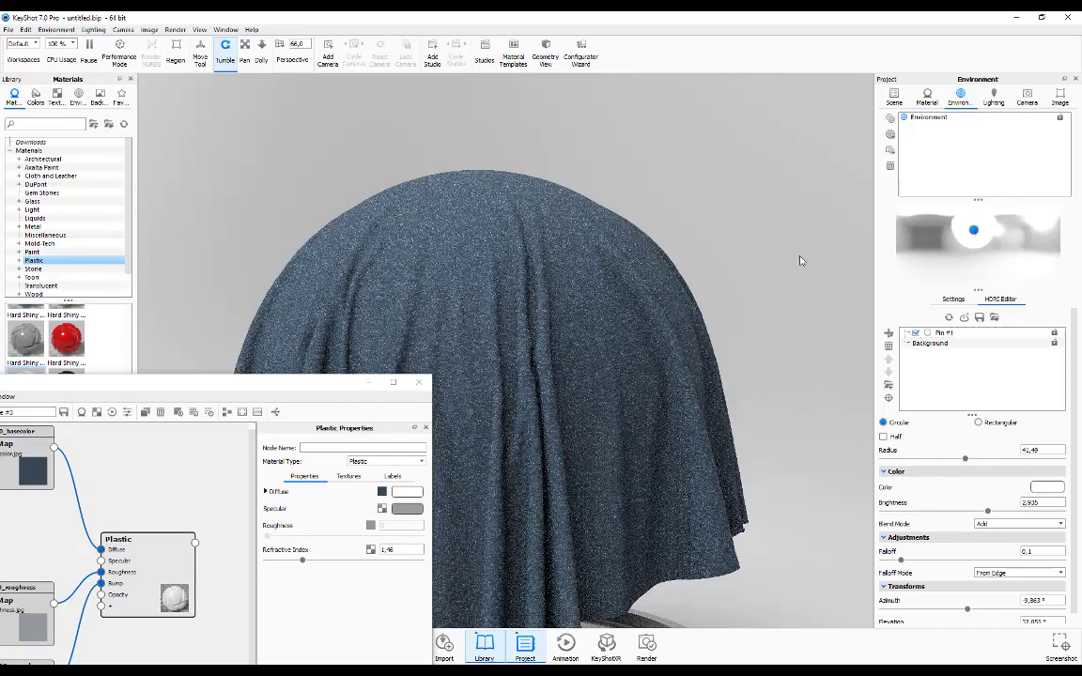
- Move the Material Graph aside and check the Fabric 10 (4K) texture folder
drag(272, 381, 527, 331)
drag(646, 217, 733, 106)
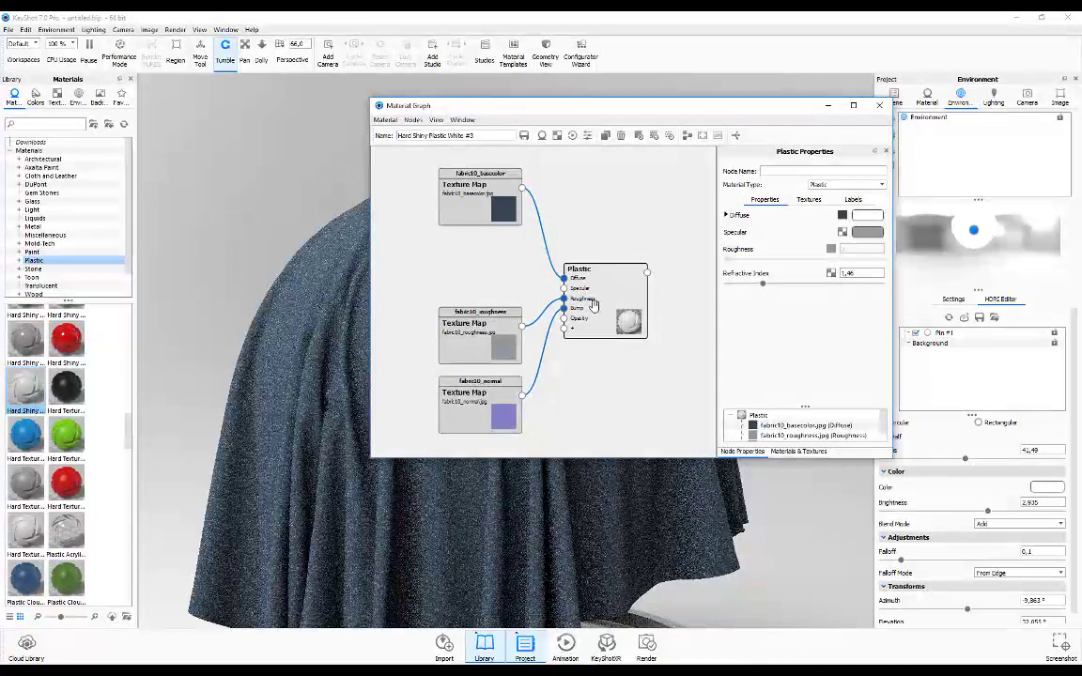
click(249, 560)
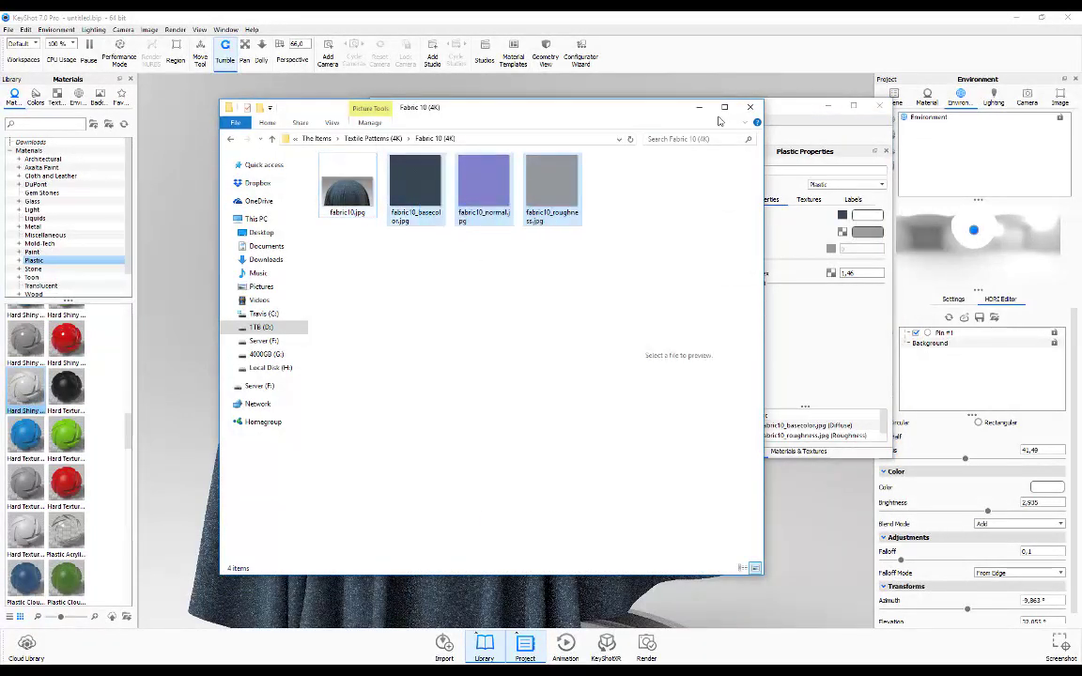
drag(465, 206, 316, 267)
scroll(317, 268, up, 3)
drag(526, 105, 662, 93)
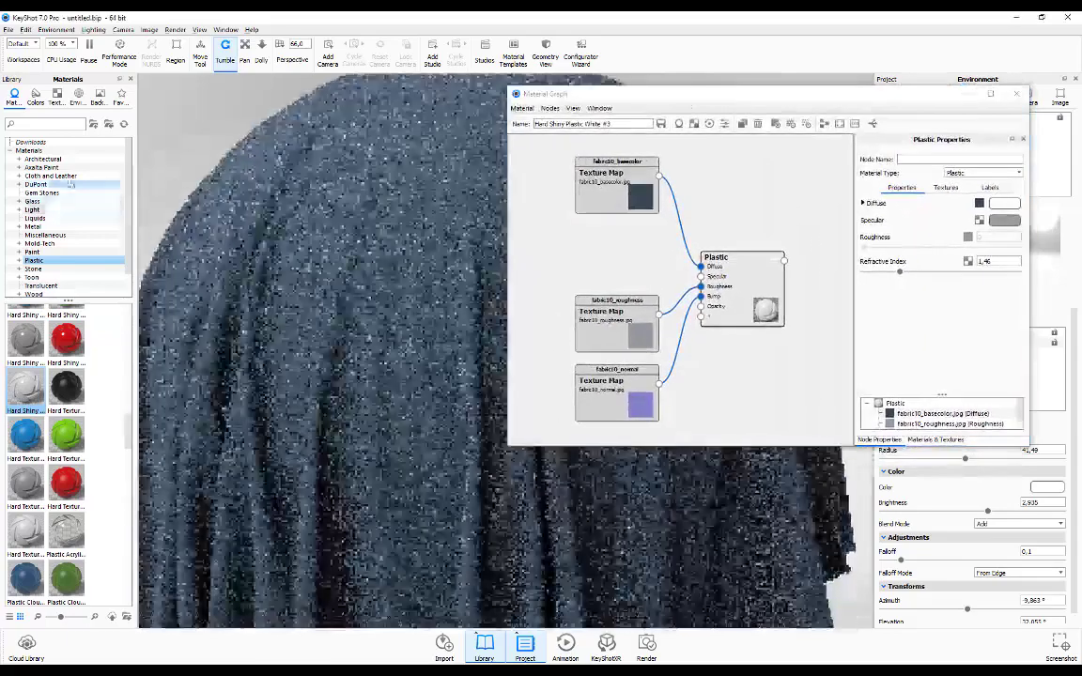
- Show the Cloth and Leather presets in the Materials library tree
click(50, 176)
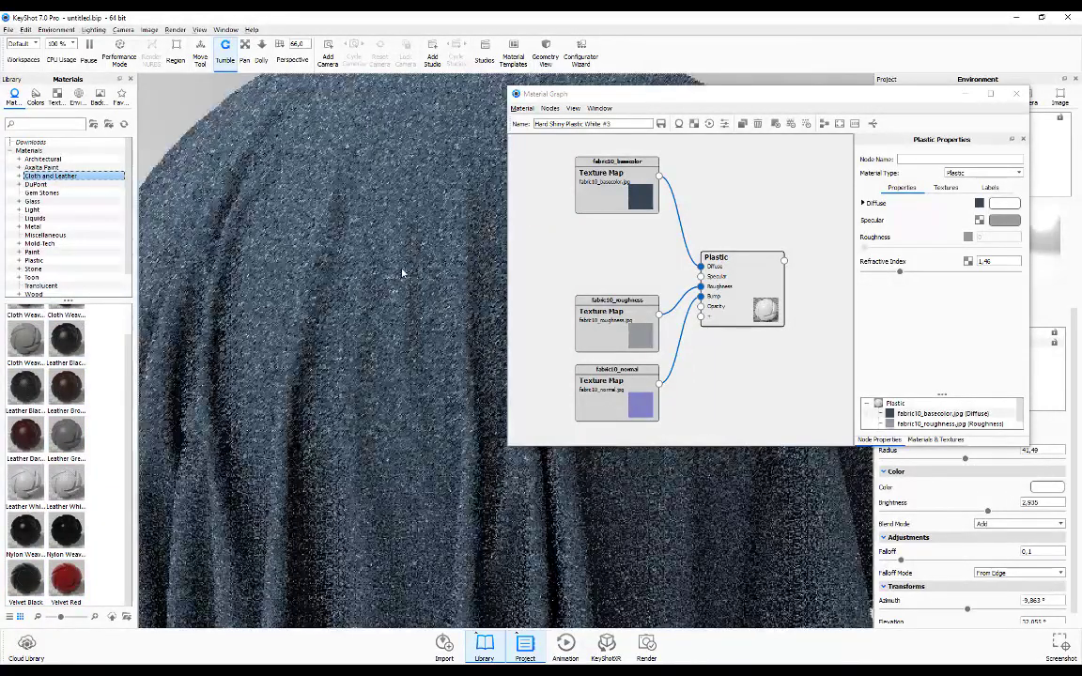
scroll(402, 272, up, 3)
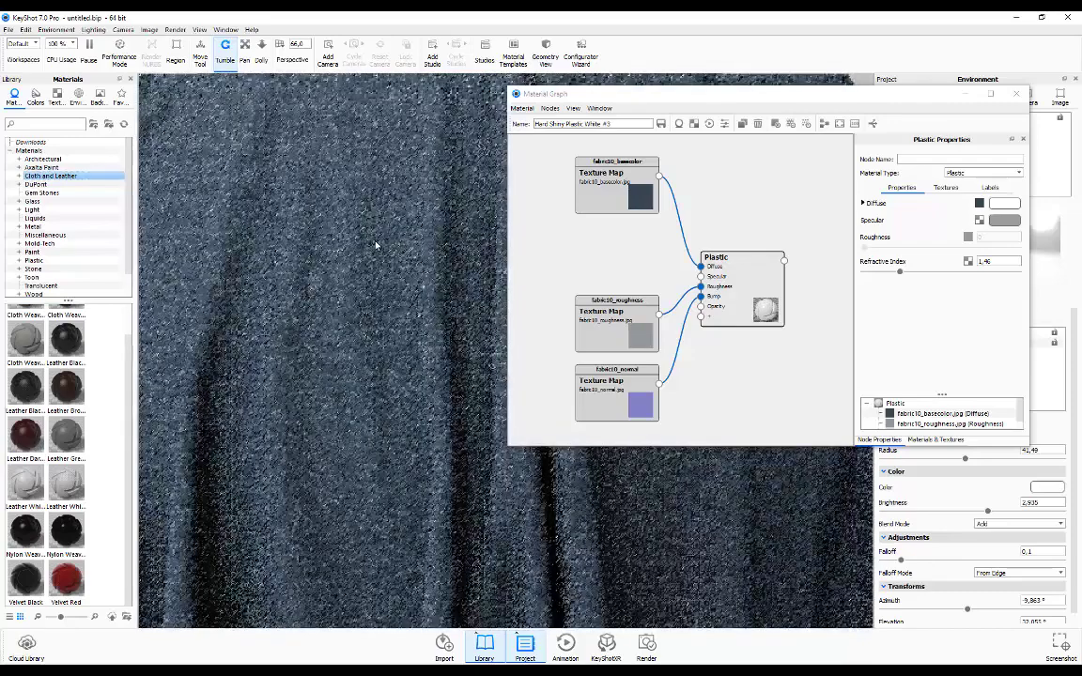
scroll(404, 246, up, 2)
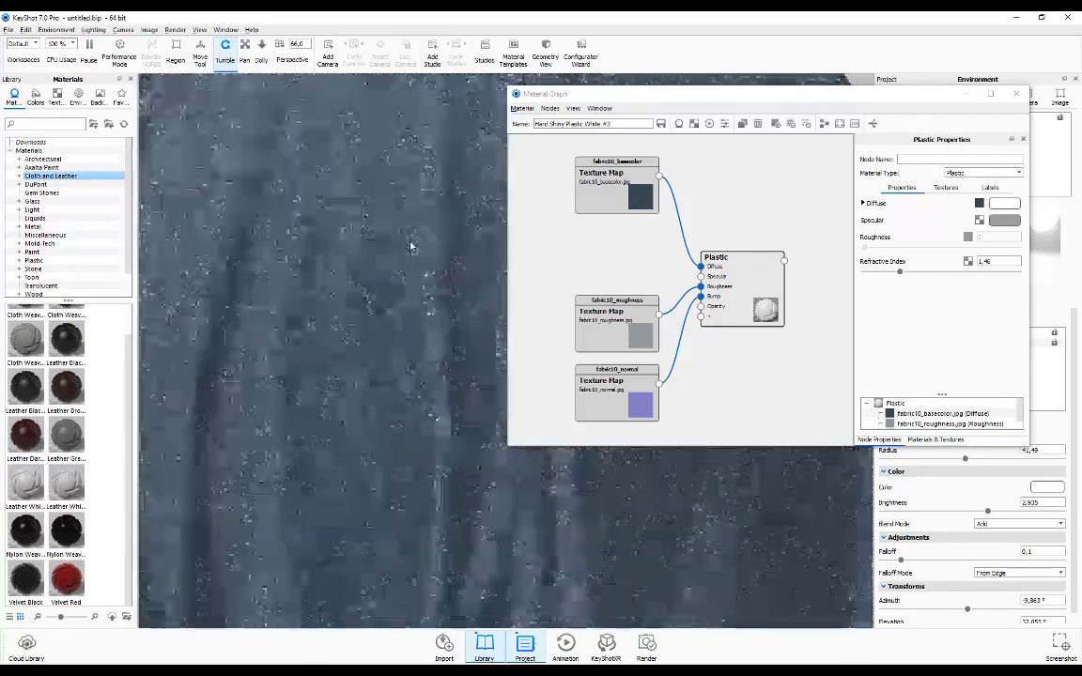
scroll(413, 244, down, 3)
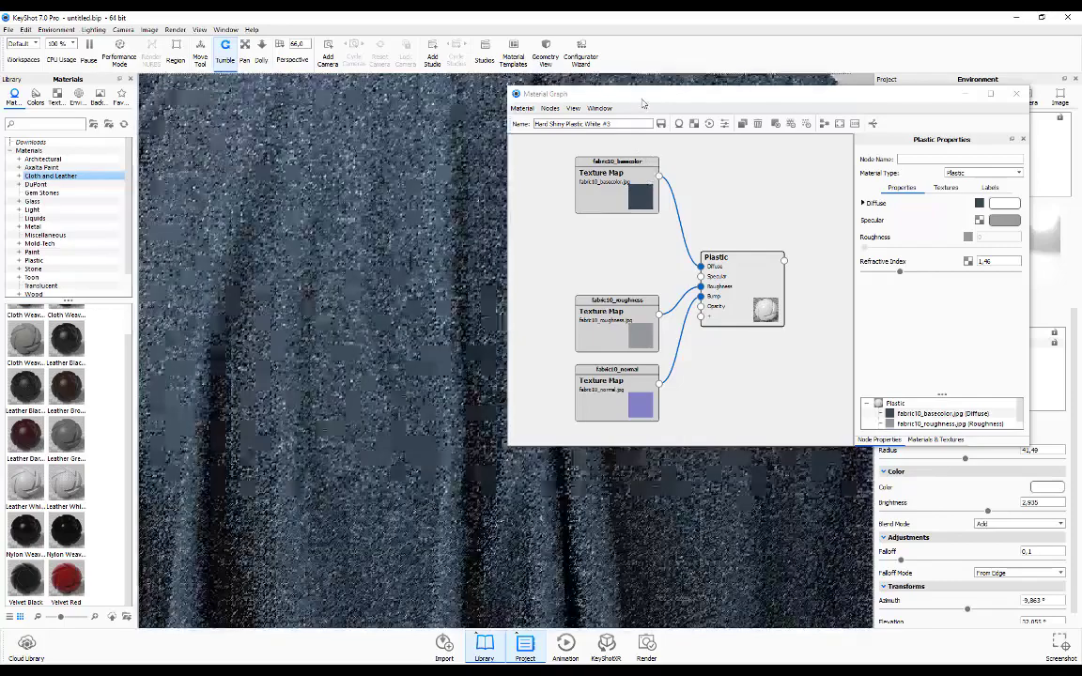
drag(643, 102, 490, 132)
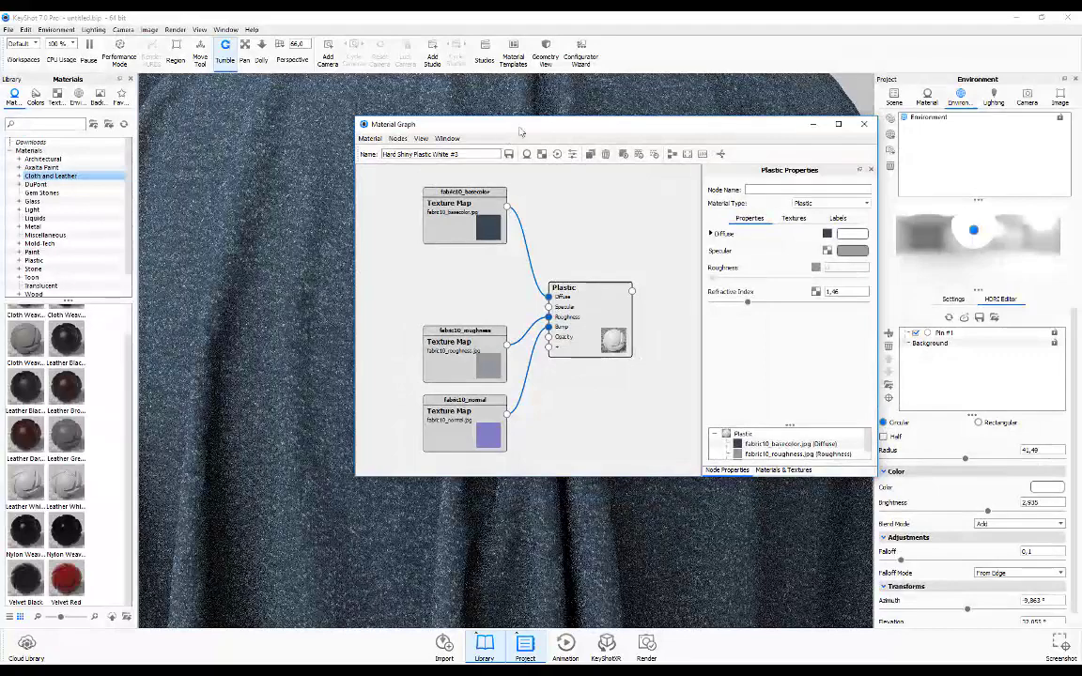
drag(567, 130, 541, 113)
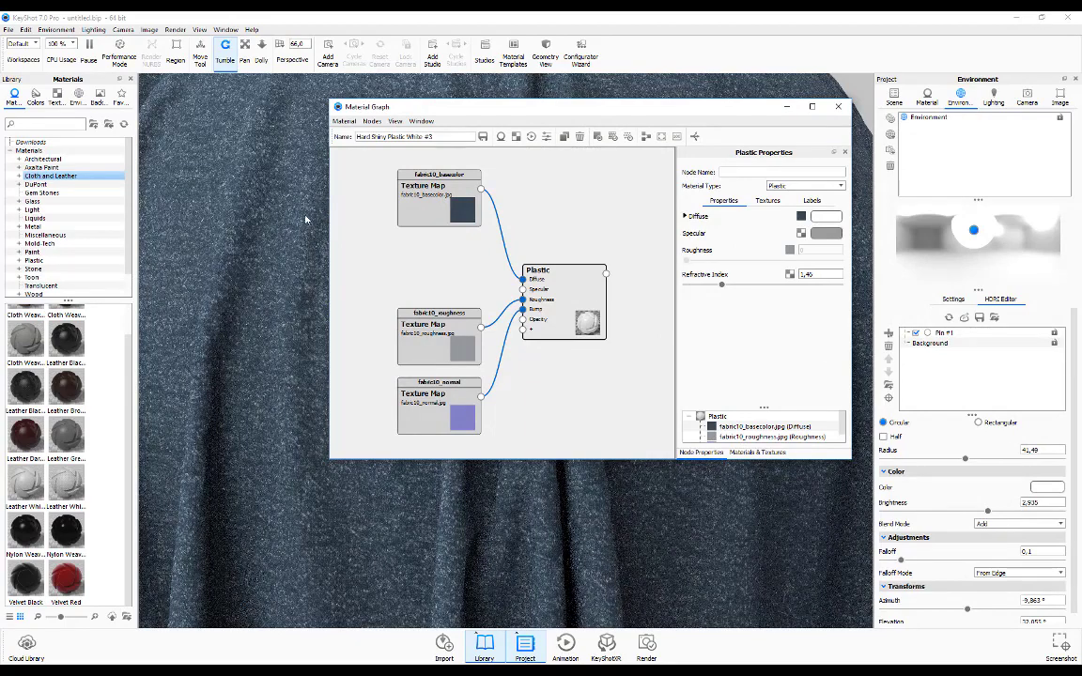
drag(302, 211, 295, 200)
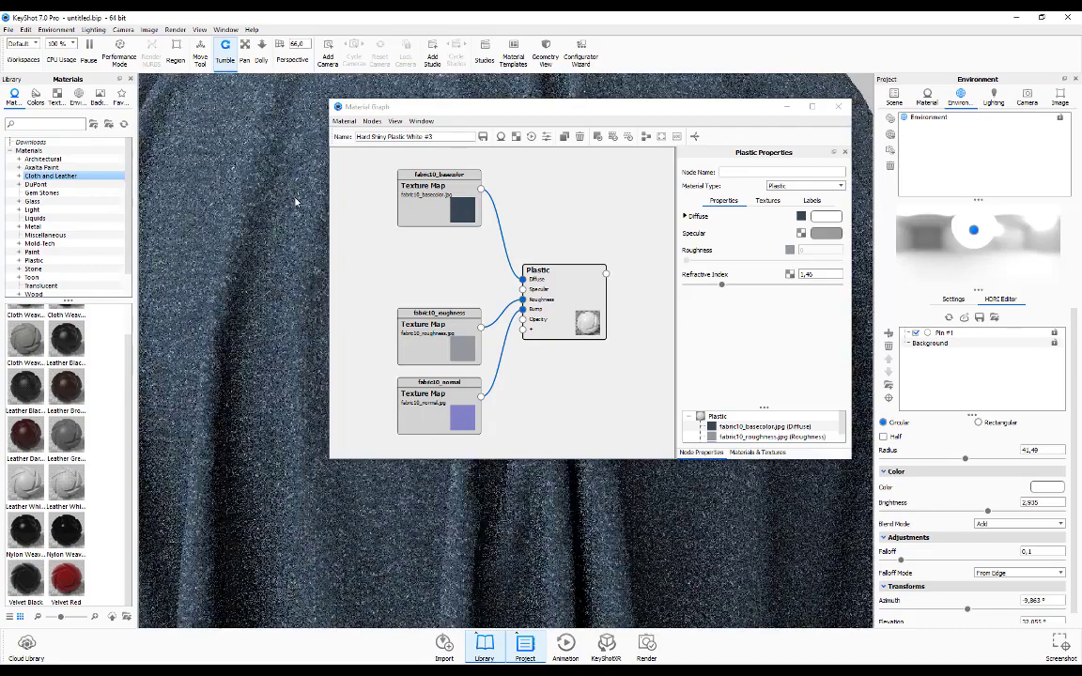
drag(272, 221, 298, 198)
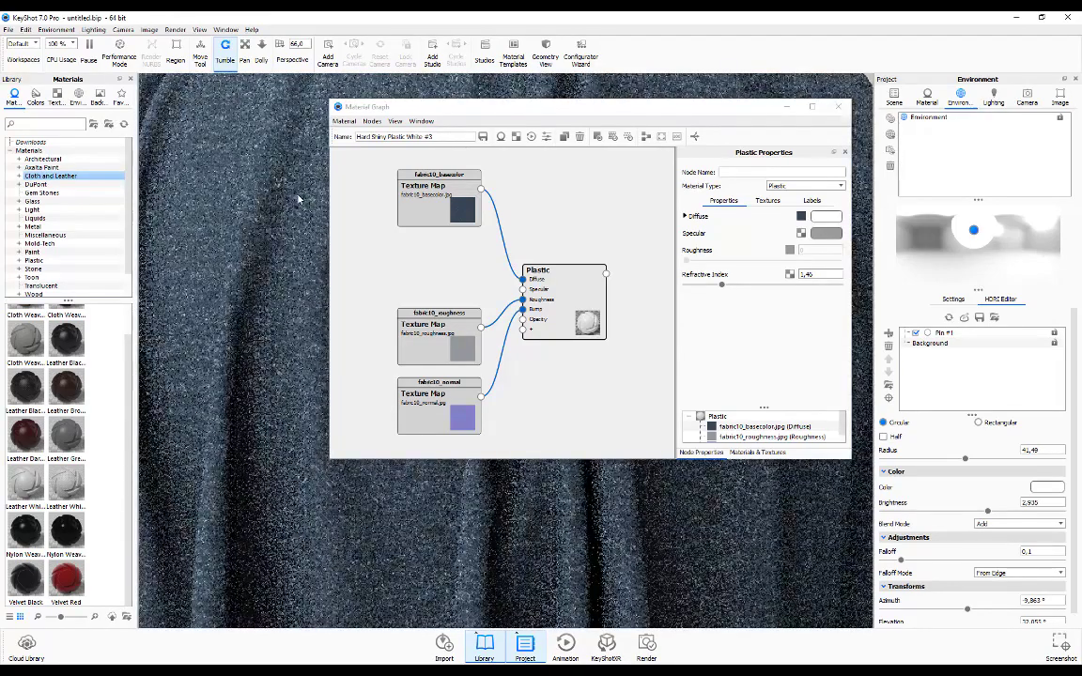
drag(526, 112, 531, 96)
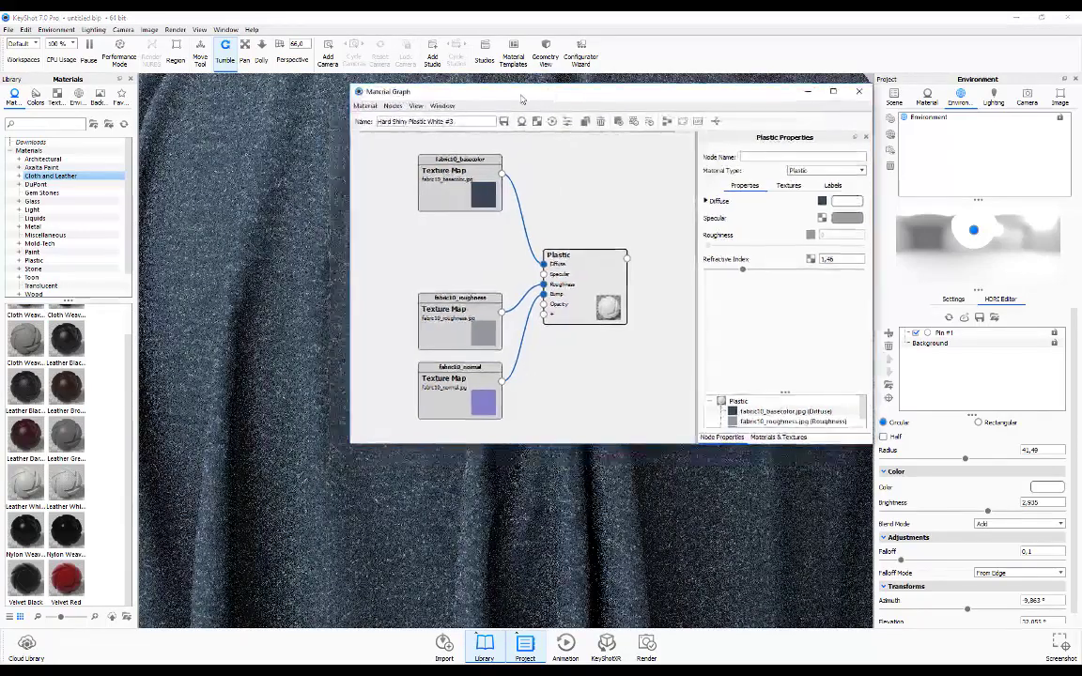
drag(258, 254, 278, 233)
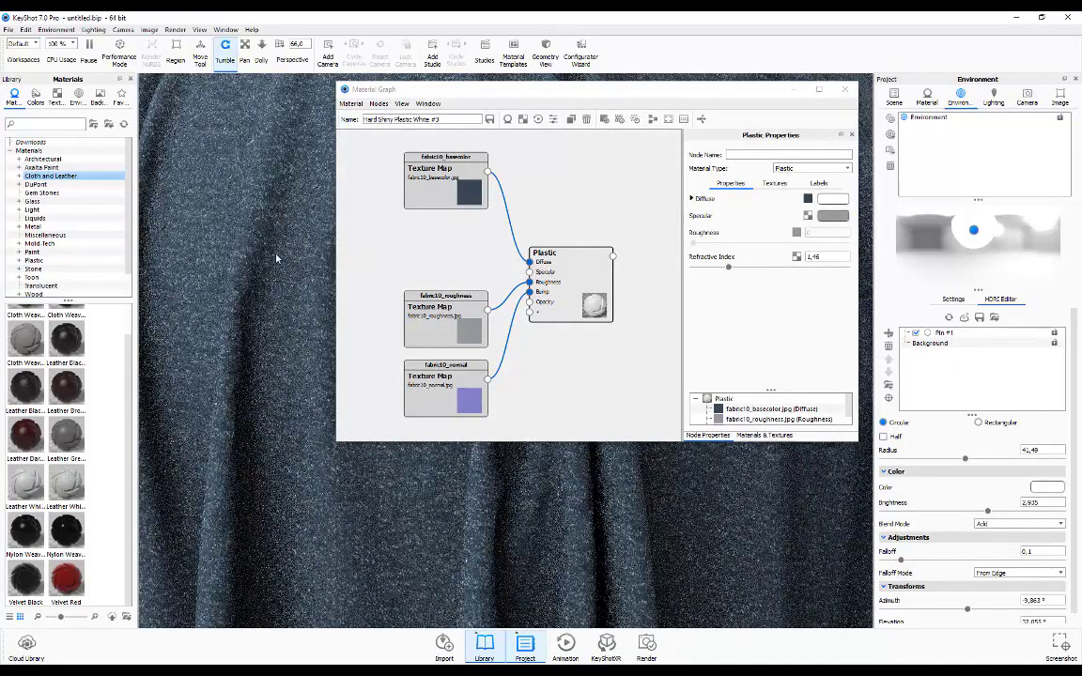
mouse_move(277, 257)
mouse_down()
mouse_move(265, 278)
mouse_move(329, 177)
mouse_move(343, 244)
mouse_up()
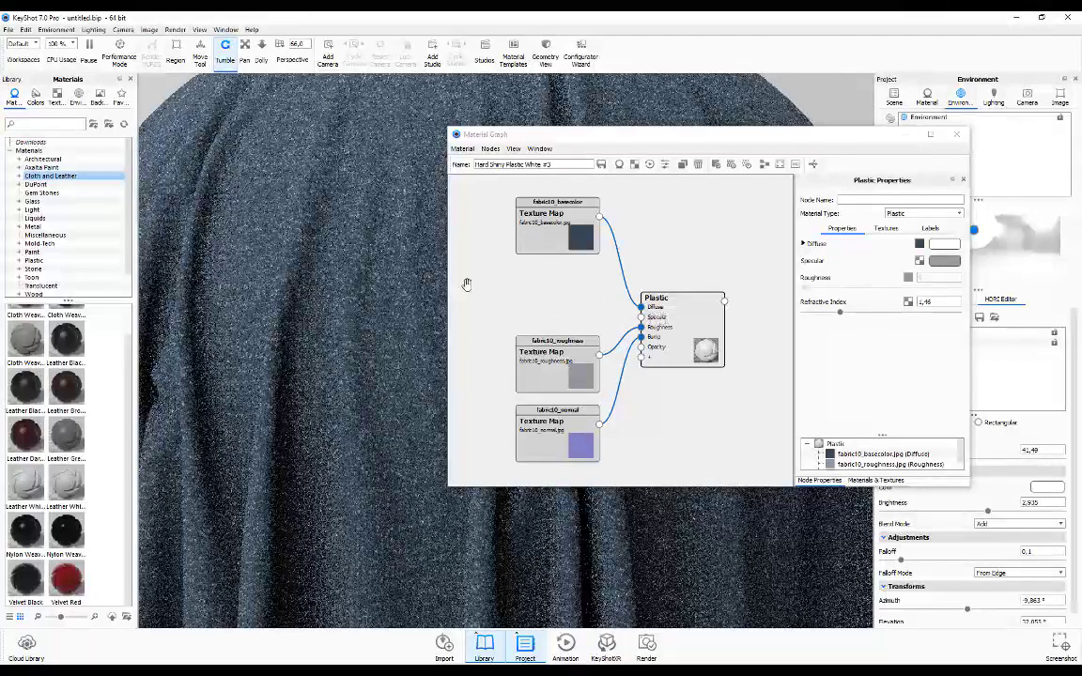
- Set the Plastic node's specular colour to mid grey RGB 115, 115, 115
click(854, 226)
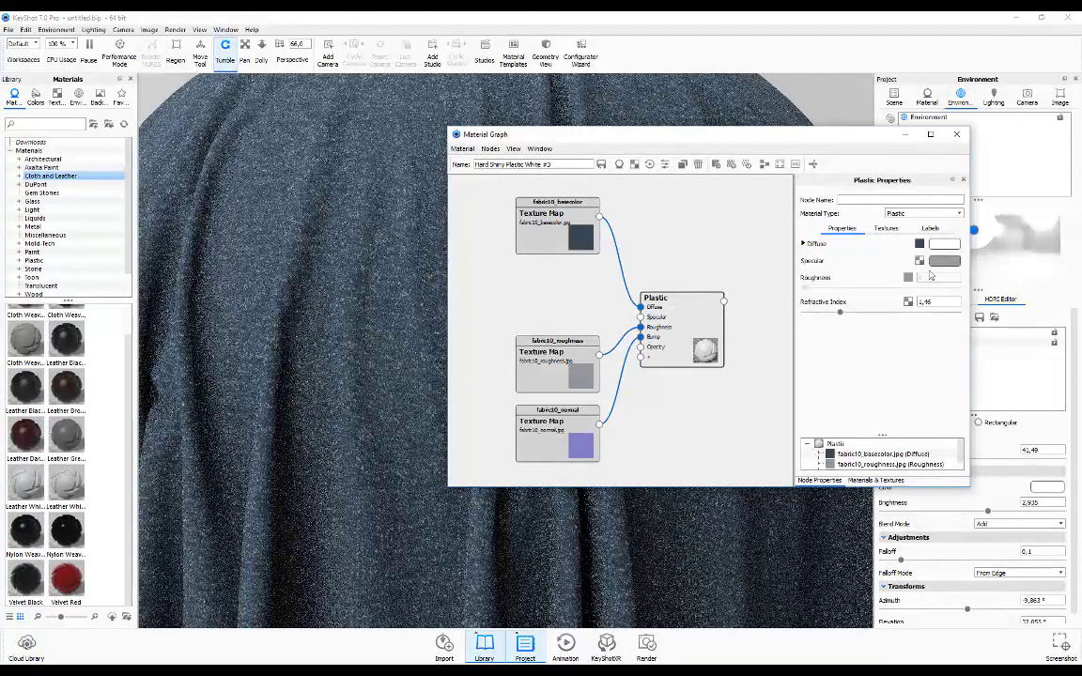
click(944, 260)
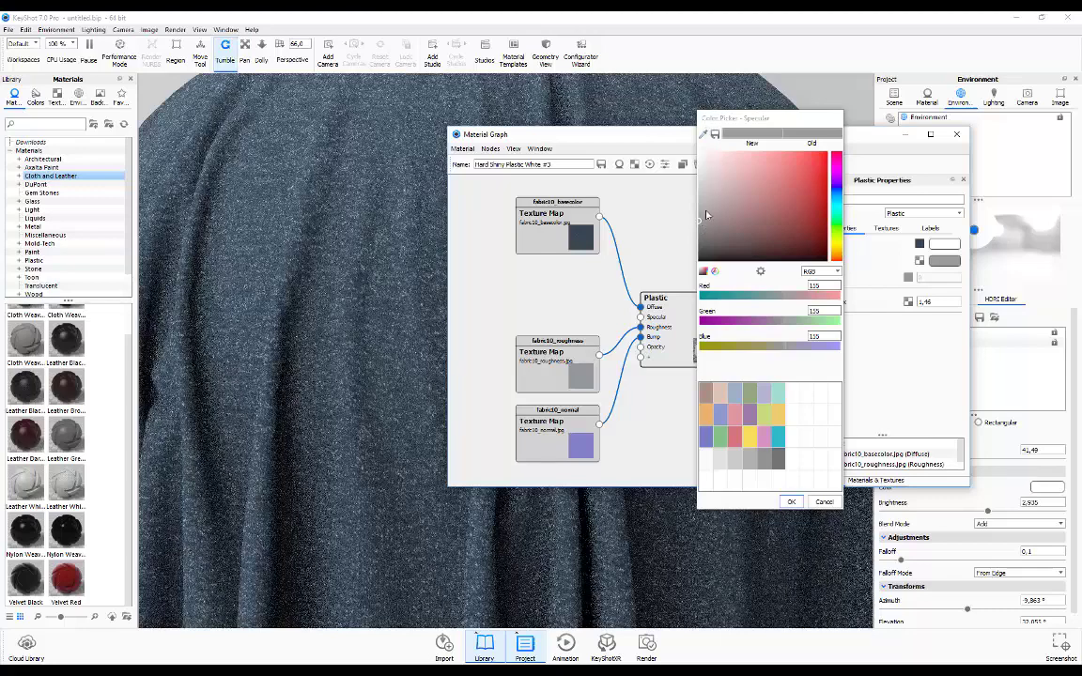
click(823, 501)
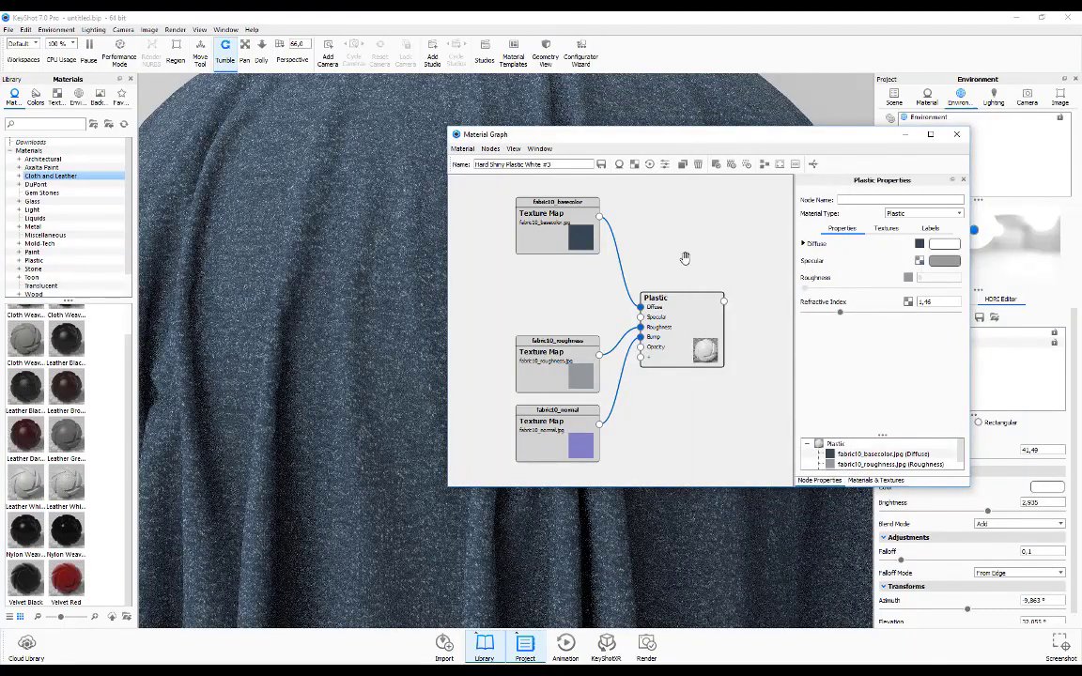
scroll(359, 229, up, 5)
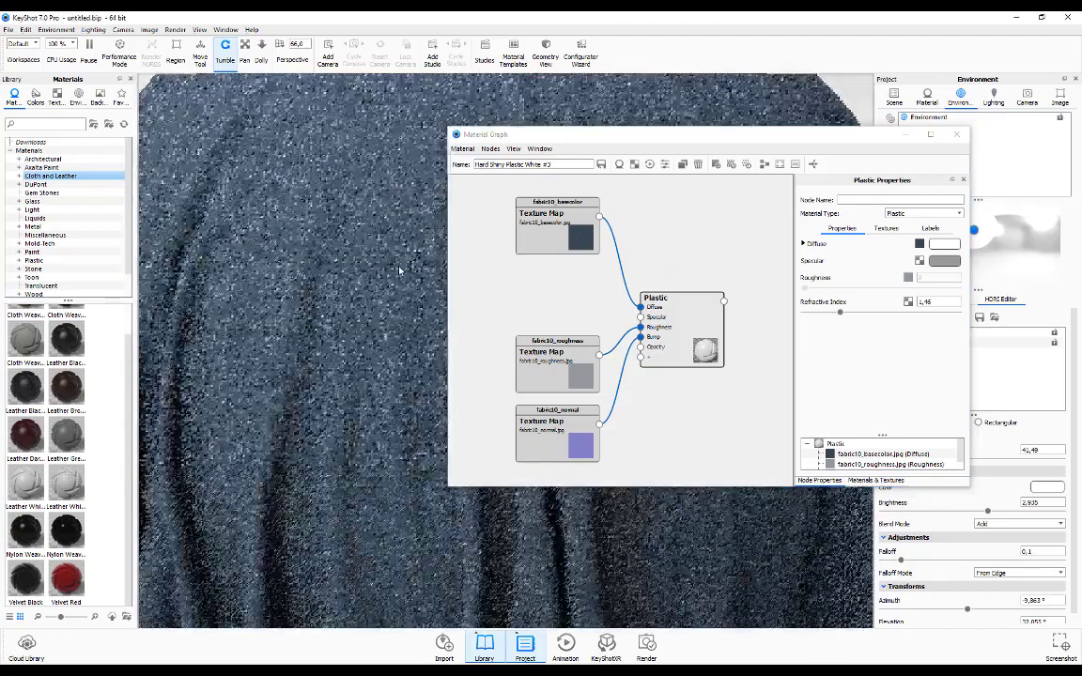
scroll(398, 261, up, 2)
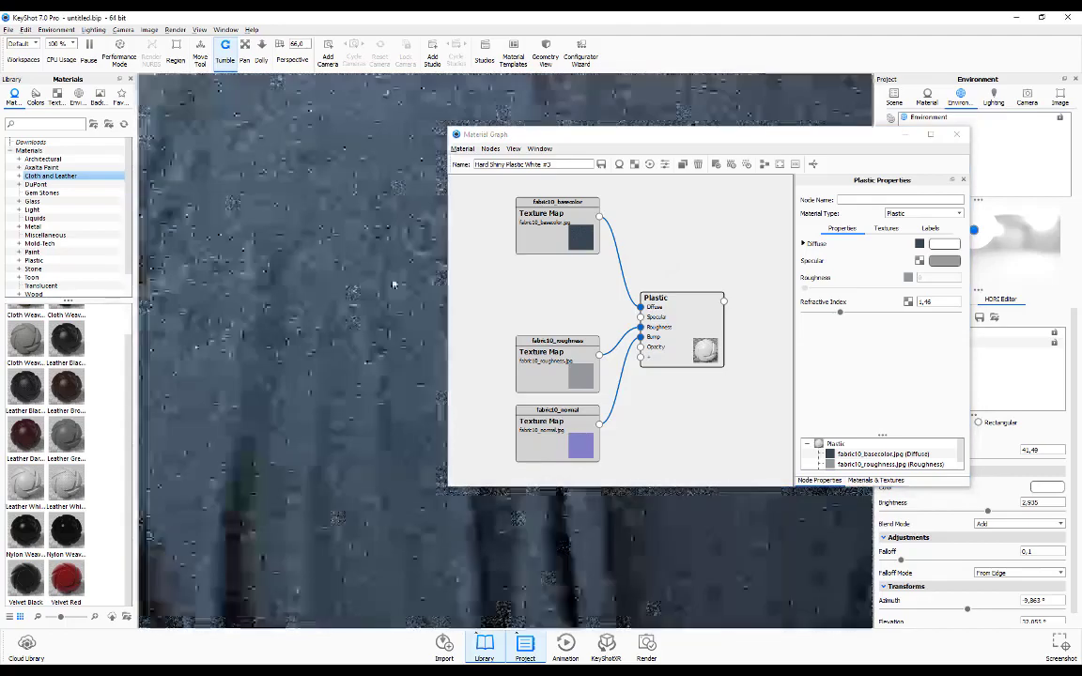
drag(564, 134, 455, 120)
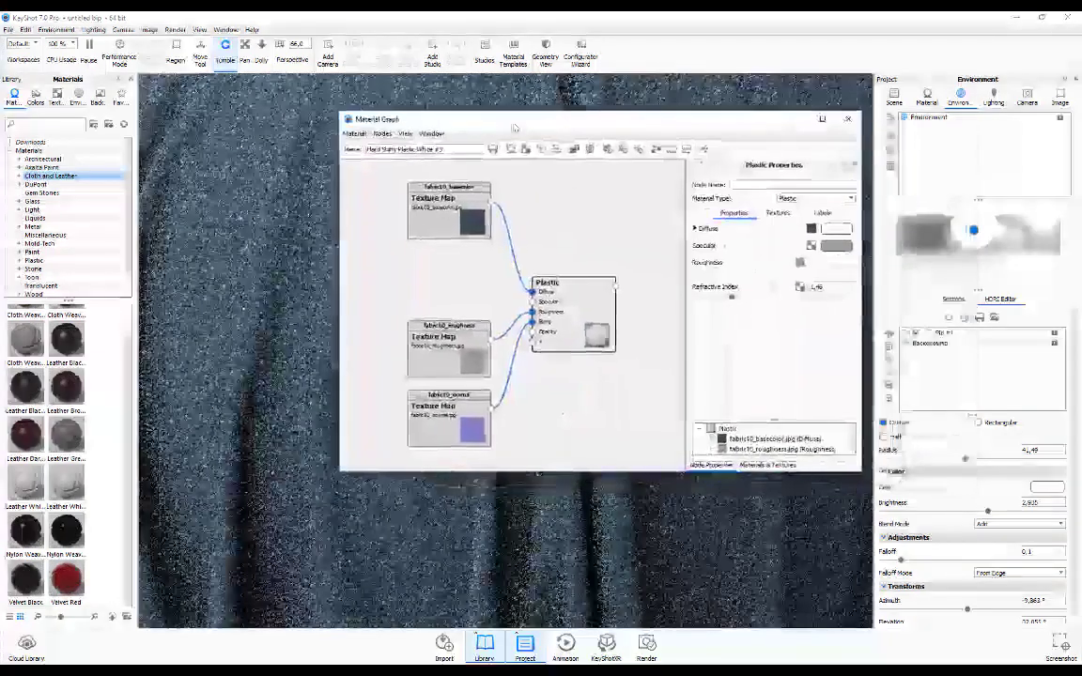